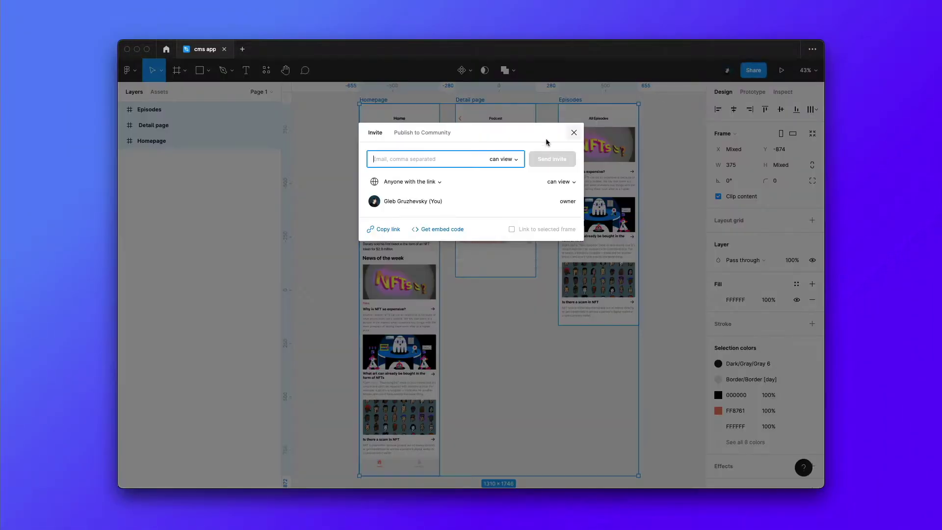
Copy the Figma file's share link and import all of its frames into the CMS project in the Sizze app.
{"action": "left_click", "coordinate": [386, 229]}
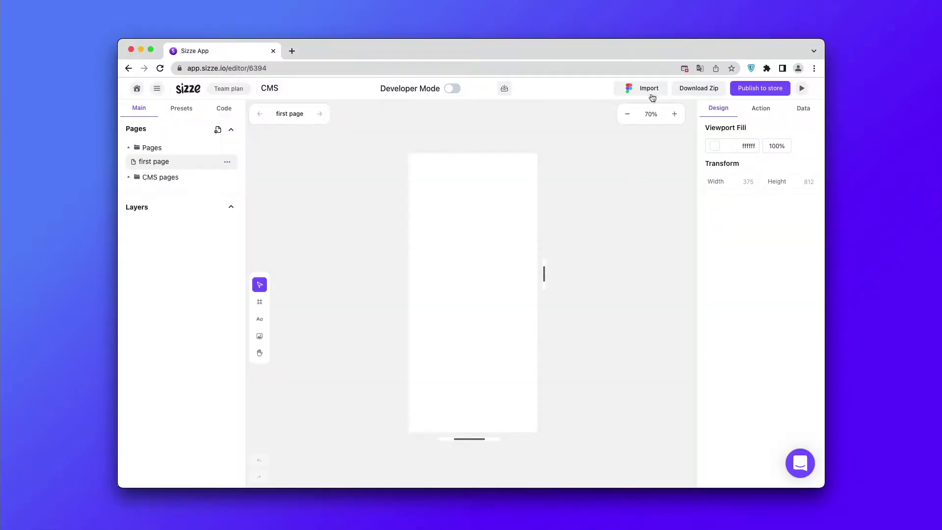
{"action": "left_click", "coordinate": [649, 89]}
{"action": "key", "text": "super+v"}
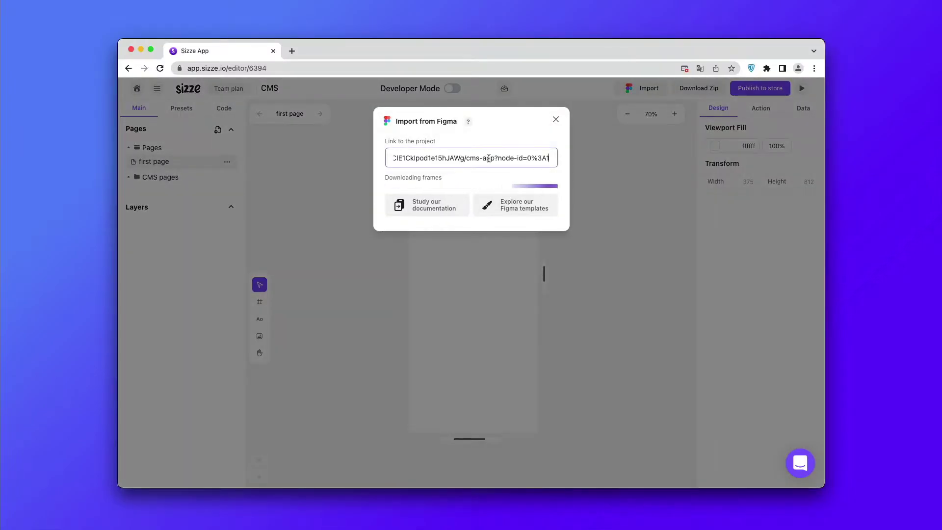
{"action": "left_click", "coordinate": [472, 255]}
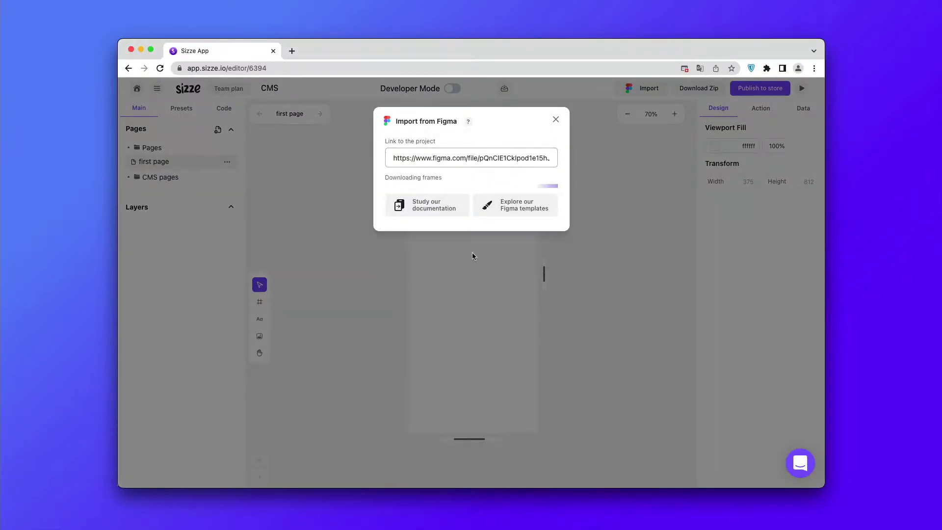
{"action": "left_click", "coordinate": [555, 120]}
Delete the blank page named "first page" from the project.
{"action": "left_click", "coordinate": [227, 162]}
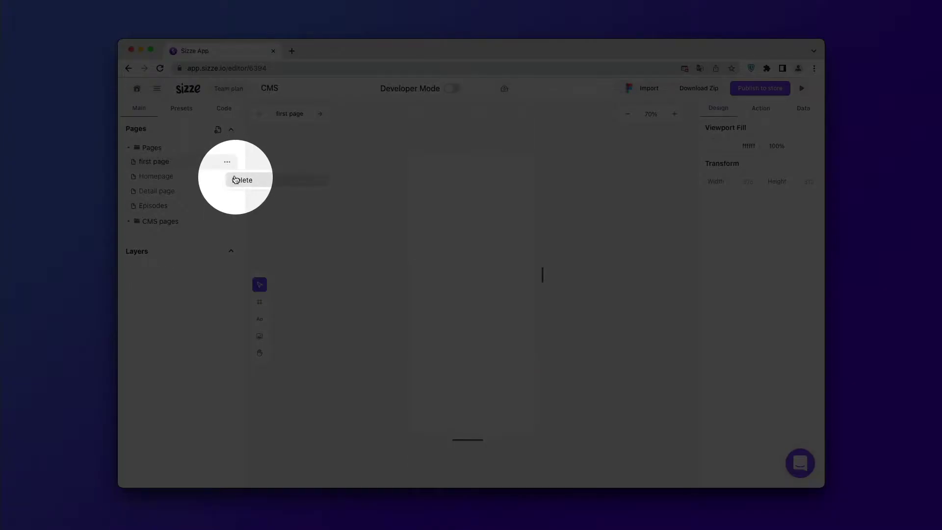
{"action": "left_click", "coordinate": [234, 177]}
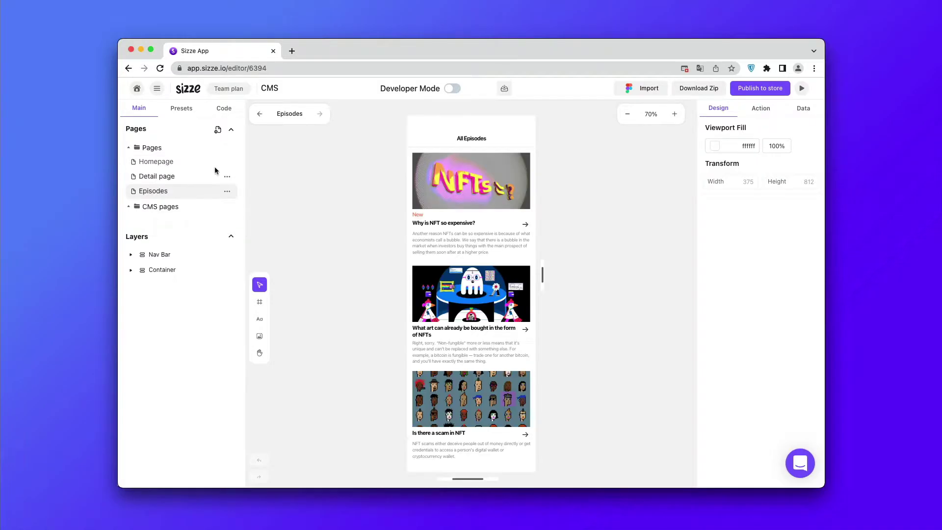
On the Homepage, move the container of news cards off the page onto the empty canvas beside it.
{"action": "left_click", "coordinate": [178, 163]}
{"action": "left_click", "coordinate": [505, 291]}
{"action": "left_click_drag", "start_coordinate": [505, 290], "coordinate": [355, 290]}
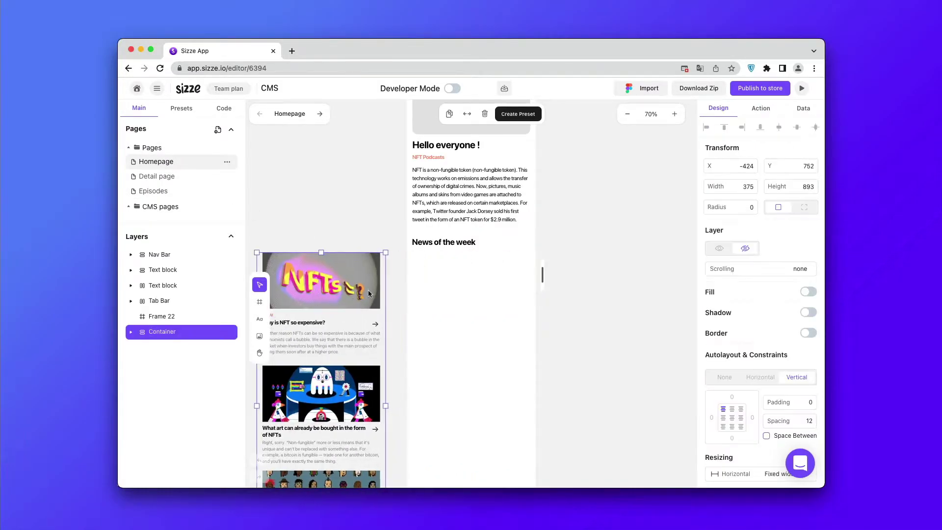
Add a collection list preset to the Homepage directly below the "News of the week" heading.
{"action": "left_click", "coordinate": [482, 381]}
{"action": "key", "text": "space"}
{"action": "left_click_drag", "start_coordinate": [481, 380], "coordinate": [505, 268]}
{"action": "left_click", "coordinate": [182, 108]}
{"action": "left_click_drag", "start_coordinate": [500, 484], "coordinate": [491, 331]}
{"action": "key", "text": "space"}
{"action": "left_click_drag", "start_coordinate": [494, 464], "coordinate": [490, 173]}
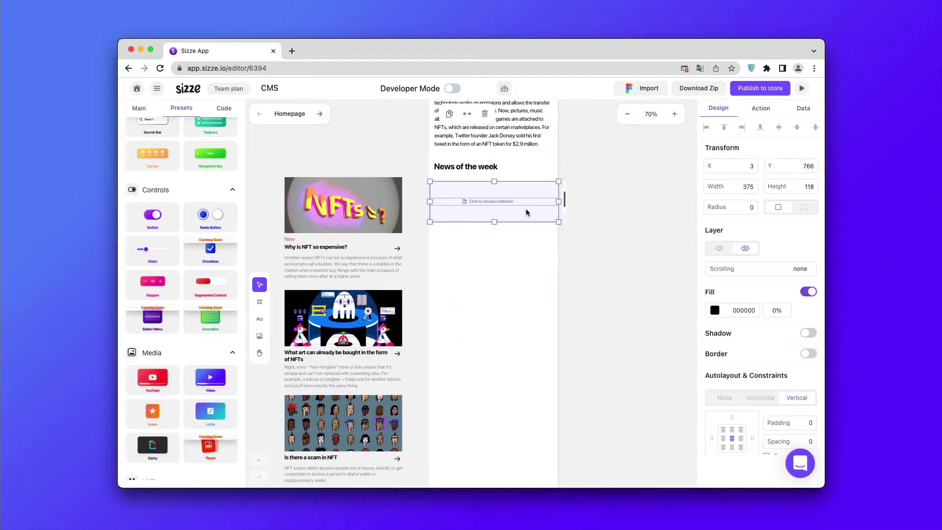
{"action": "left_click", "coordinate": [138, 109]}
{"action": "scroll", "coordinate": [484, 354], "scroll_direction": "down", "scroll_amount": 1}
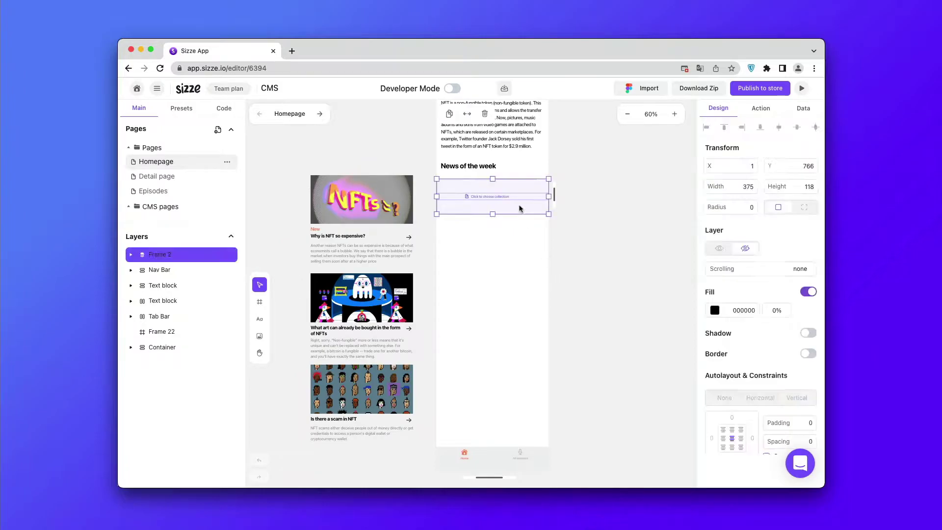
Create a new data collection and connect the list below "News of the week" to it.
{"action": "left_click", "coordinate": [790, 108]}
{"action": "left_click", "coordinate": [751, 192]}
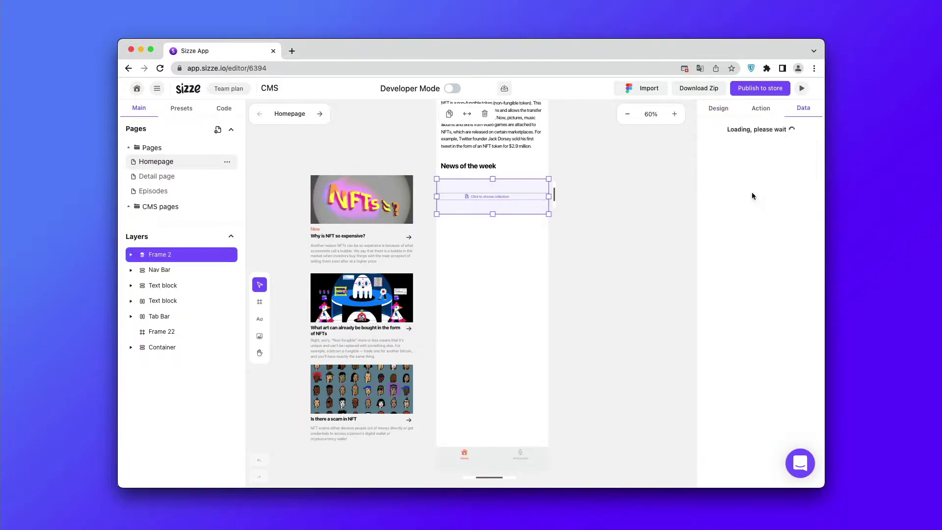
{"action": "left_click", "coordinate": [509, 210]}
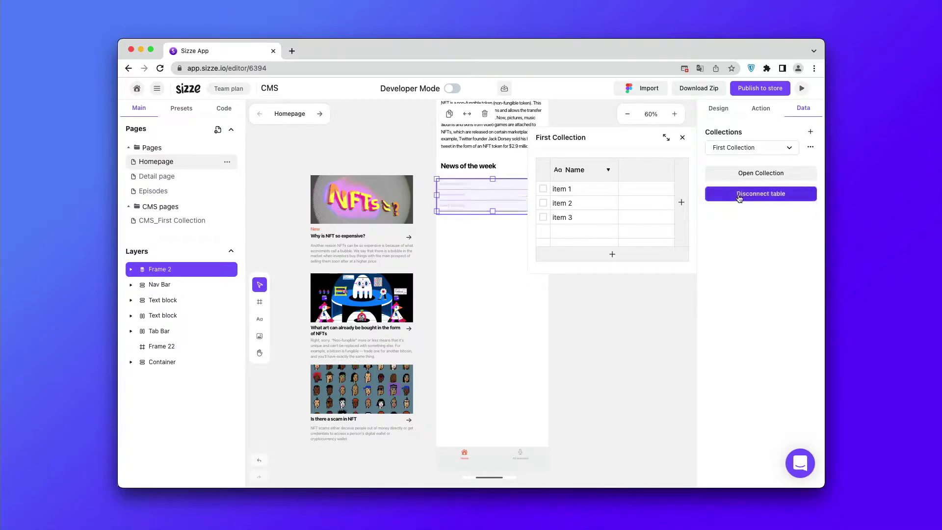
{"action": "left_click", "coordinate": [682, 138]}
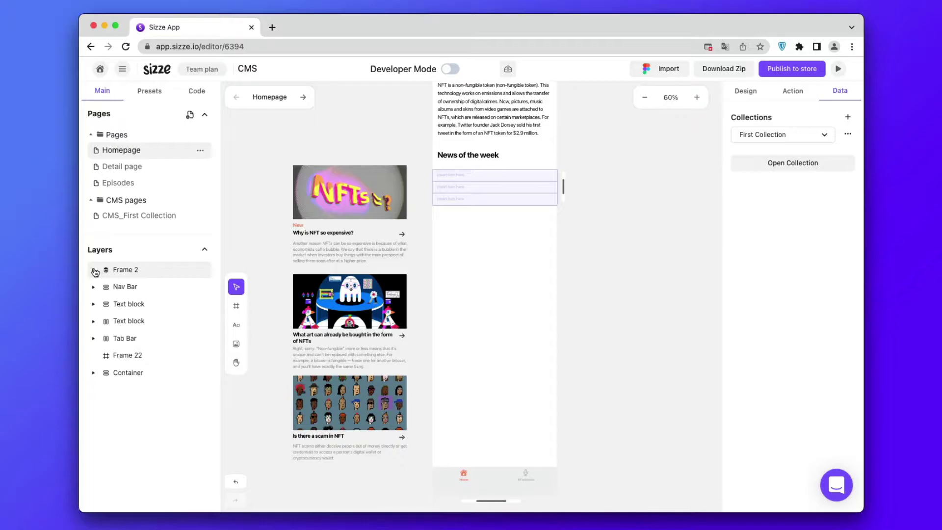
Move the first card's image (image 4 1) into the item Frame inside Frame 2.
{"action": "left_click", "coordinate": [95, 272]}
{"action": "left_click", "coordinate": [123, 289]}
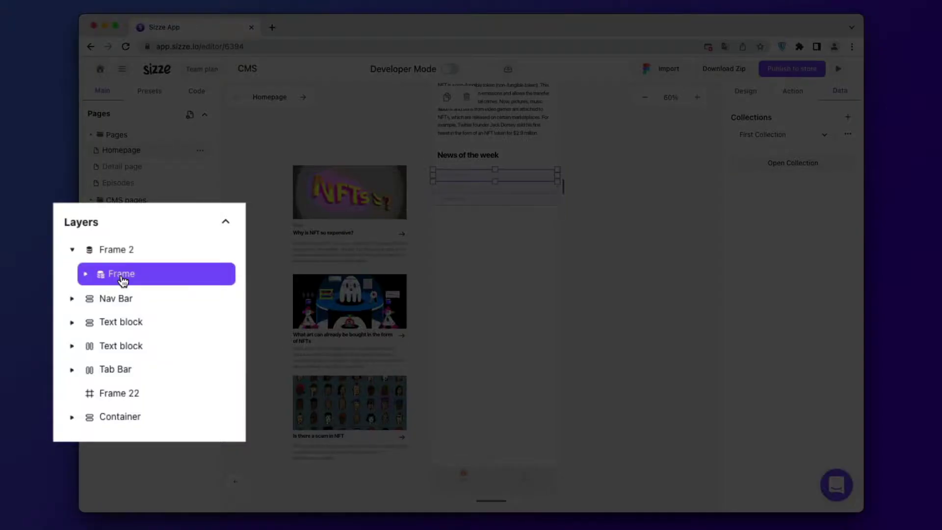
{"action": "left_click", "coordinate": [306, 207]}
{"action": "left_click_drag", "start_coordinate": [143, 439], "coordinate": [139, 287]}
Move the first card's title row (Frame 23) and its remaining text layers into the collection list's item frame.
{"action": "left_click", "coordinate": [303, 174]}
{"action": "scroll", "coordinate": [153, 392], "scroll_direction": "down", "scroll_amount": 2}
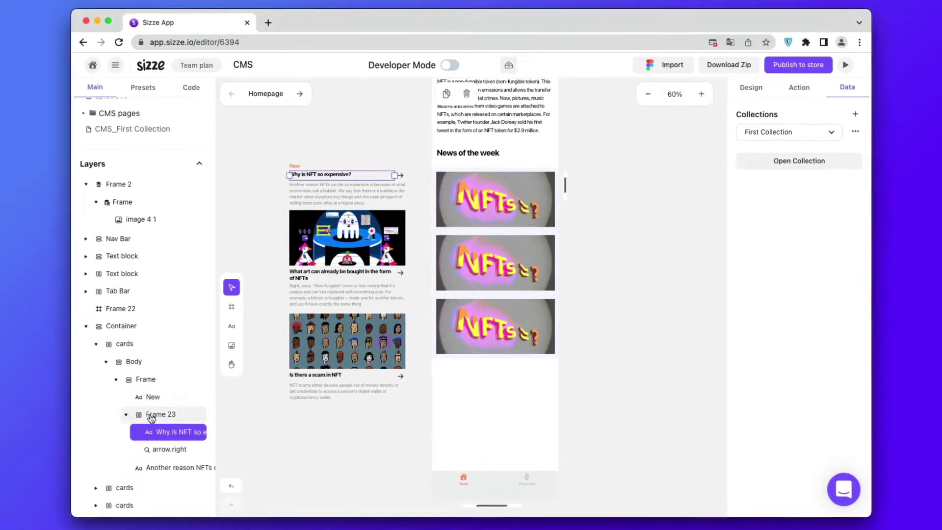
{"action": "left_click_drag", "start_coordinate": [151, 418], "coordinate": [130, 200]}
{"action": "left_click_drag", "start_coordinate": [152, 450], "coordinate": [132, 226]}
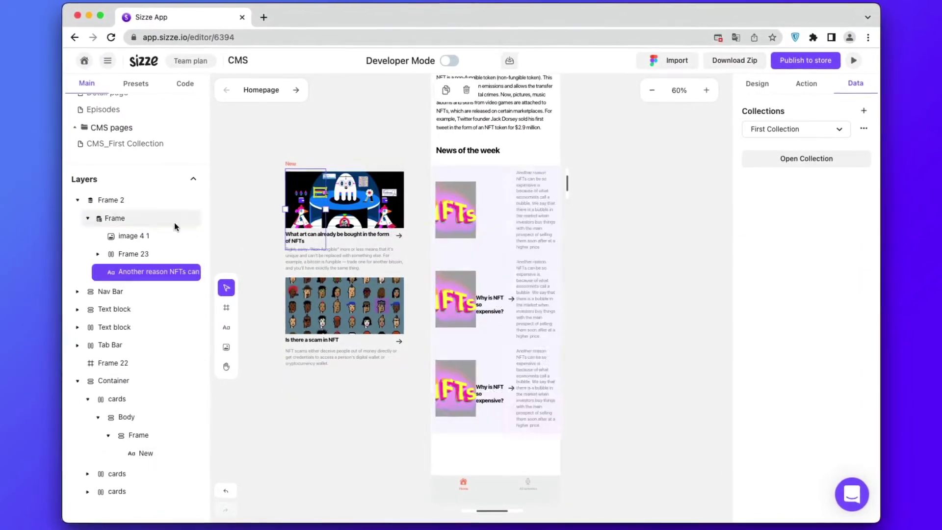
Delete the leftover card container from the canvas beside the Homepage.
{"action": "left_click_drag", "start_coordinate": [266, 116], "coordinate": [330, 259]}
{"action": "key", "text": "BackSpace"}
{"action": "key", "text": "space"}
{"action": "scroll", "coordinate": [591, 325], "scroll_direction": "up", "scroll_amount": 1}
Set the autolayout of the collection list's item frame to Vertical.
{"action": "left_click", "coordinate": [97, 288]}
{"action": "left_click", "coordinate": [763, 80]}
{"action": "scroll", "coordinate": [793, 267], "scroll_direction": "down", "scroll_amount": 5}
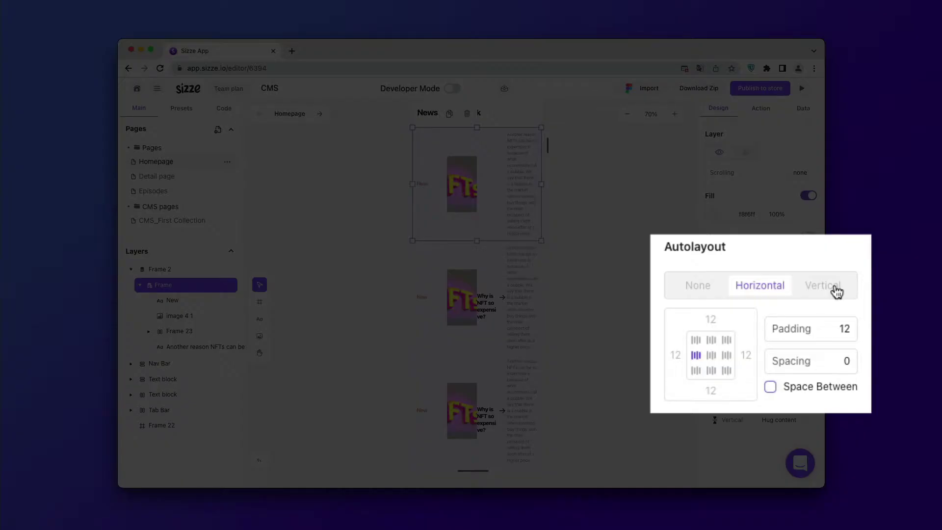
{"action": "left_click", "coordinate": [836, 292]}
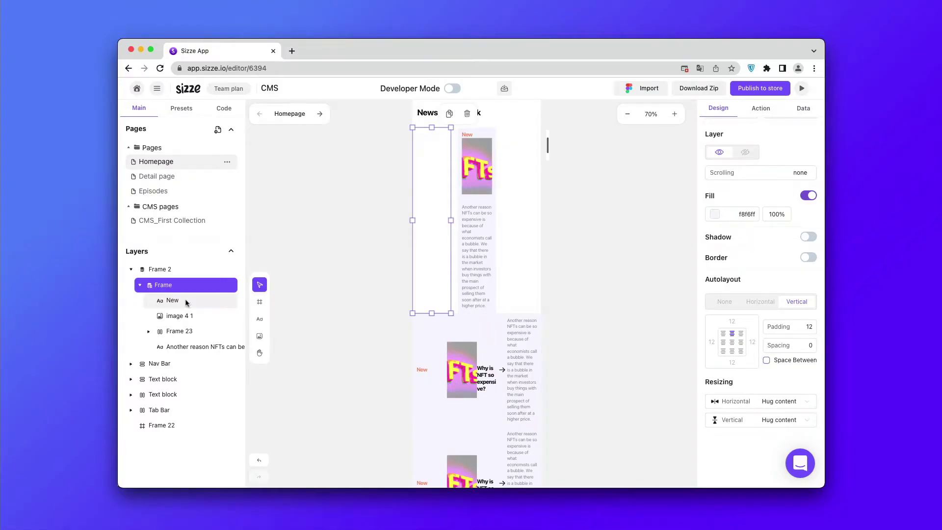
Set the item frame's horizontal resizing to Fill container.
{"action": "left_click", "coordinate": [170, 289]}
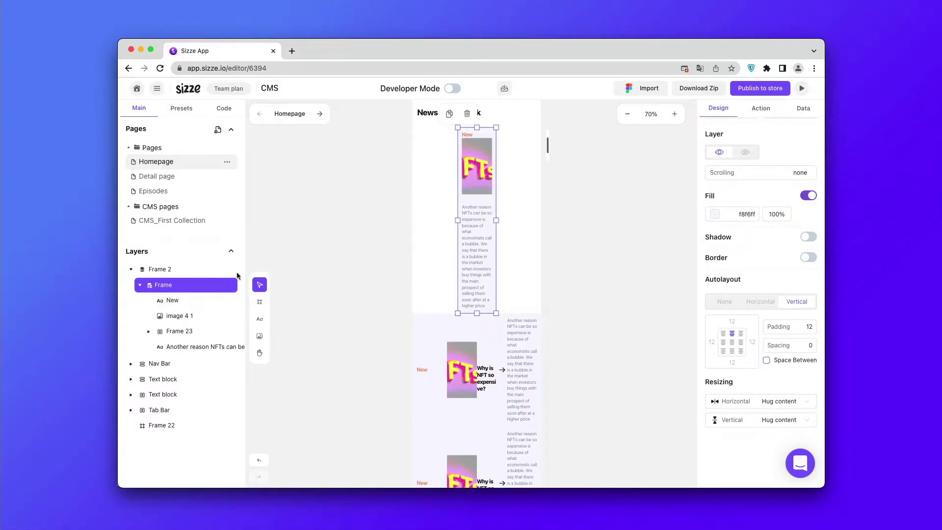
{"action": "left_click", "coordinate": [281, 265]}
{"action": "left_click", "coordinate": [168, 288]}
{"action": "scroll", "coordinate": [775, 413], "scroll_direction": "down", "scroll_amount": 3}
{"action": "left_click", "coordinate": [763, 404]}
{"action": "left_click", "coordinate": [768, 409]}
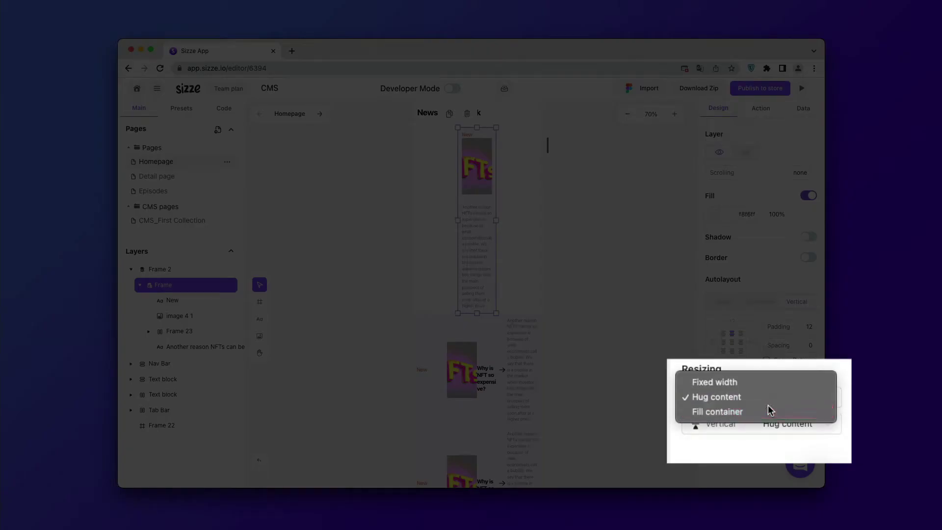
Set the horizontal resizing of the "New" label and image 4 1 to Fill container.
{"action": "left_click", "coordinate": [178, 301]}
{"action": "left_click", "coordinate": [809, 420]}
{"action": "left_click", "coordinate": [784, 435]}
{"action": "left_click", "coordinate": [176, 321]}
{"action": "left_click", "coordinate": [780, 338]}
{"action": "left_click", "coordinate": [768, 359]}
Set the horizontal resizing of Frame 23 and the description text to Fill container.
{"action": "left_click", "coordinate": [179, 331]}
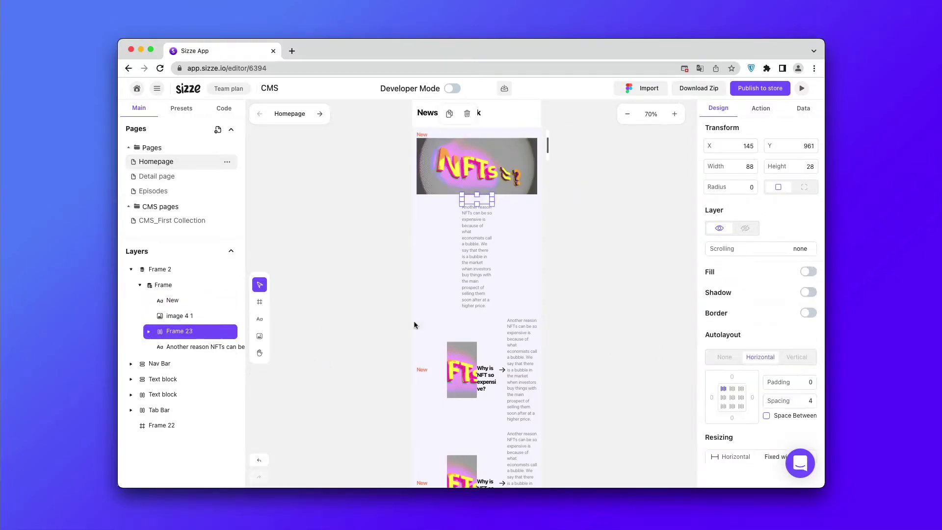
{"action": "left_click", "coordinate": [768, 455]}
{"action": "left_click", "coordinate": [766, 477]}
{"action": "left_click", "coordinate": [772, 456]}
{"action": "left_click", "coordinate": [770, 456]}
{"action": "left_click", "coordinate": [605, 307]}
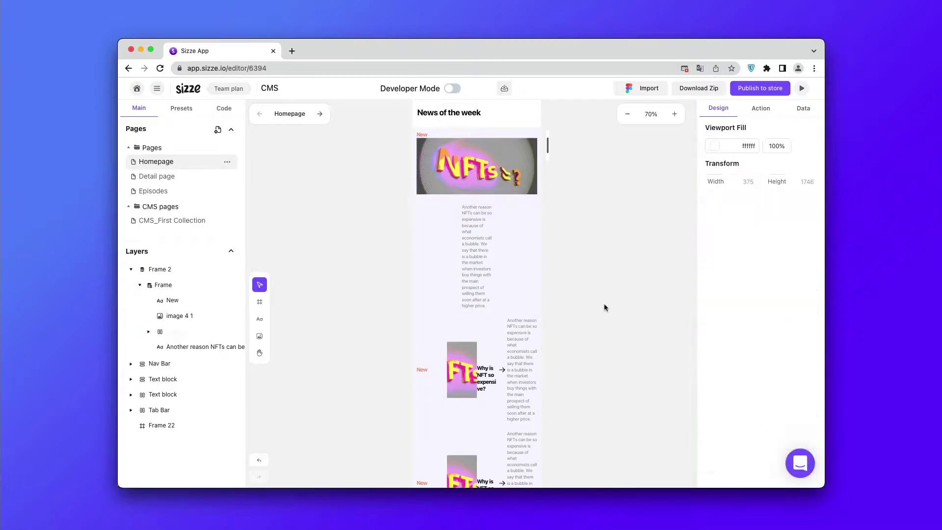
{"action": "left_click", "coordinate": [201, 346]}
{"action": "left_click", "coordinate": [772, 416]}
{"action": "left_click", "coordinate": [771, 436]}
{"action": "left_click", "coordinate": [612, 308]}
Move the title text out of Frame 23 directly into the item frame, and place the image above the "New" label.
{"action": "left_click", "coordinate": [187, 331]}
{"action": "left_click", "coordinate": [148, 331]}
{"action": "left_click", "coordinate": [190, 349]}
{"action": "left_click_drag", "start_coordinate": [190, 348], "coordinate": [187, 330]}
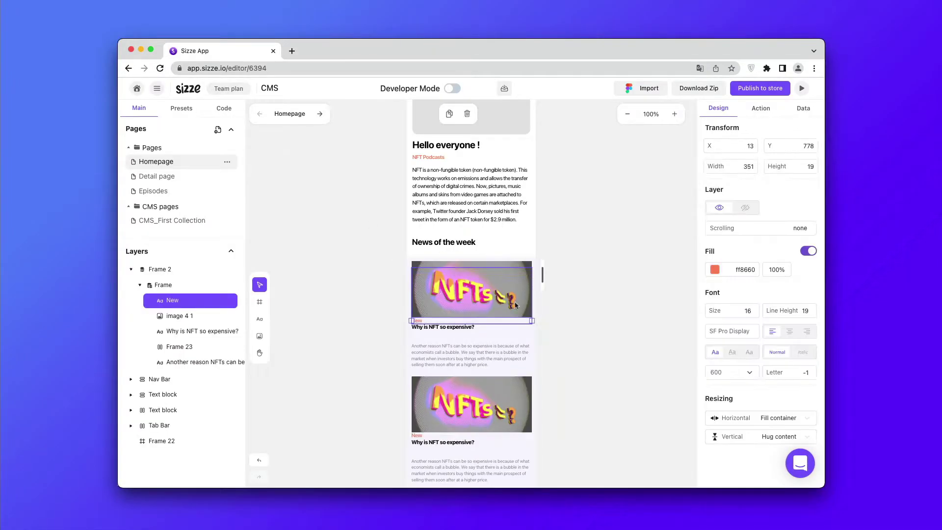
Delete the leftover Frame 23 between the card's title and description.
{"action": "left_click", "coordinate": [559, 305]}
{"action": "left_click", "coordinate": [448, 345]}
{"action": "left_click", "coordinate": [449, 338]}
{"action": "key", "text": "BackSpace"}
{"action": "scroll", "coordinate": [557, 301], "scroll_direction": "down", "scroll_amount": 5}
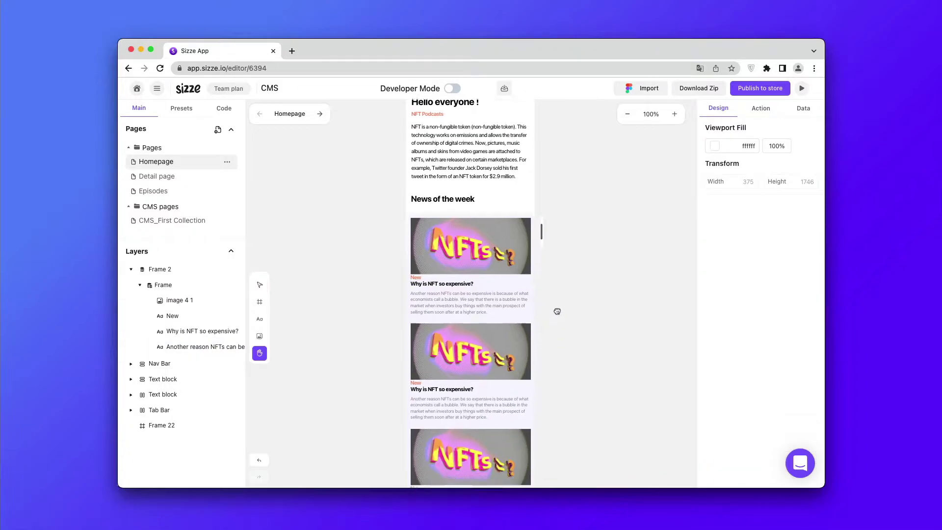
Turn off the background fill of the collection list's item frame.
{"action": "left_click", "coordinate": [485, 196]}
{"action": "left_click", "coordinate": [809, 272]}
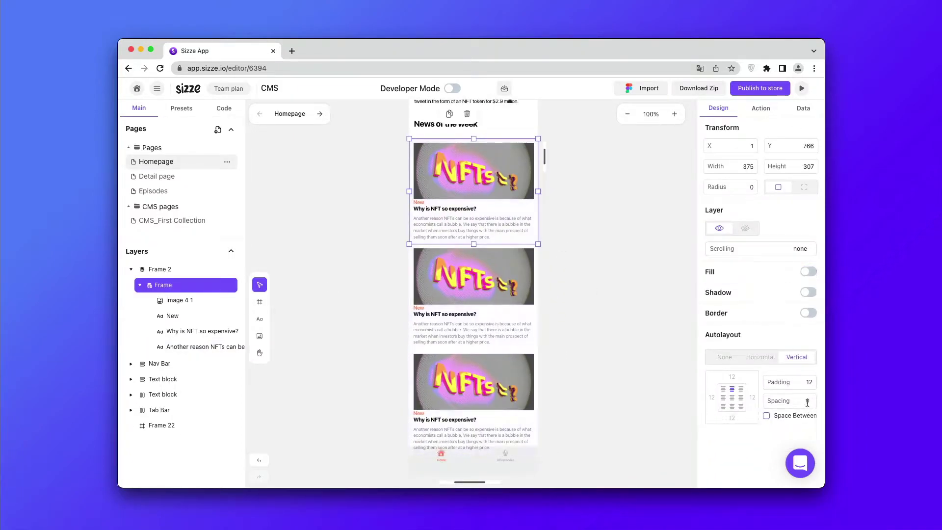
{"action": "left_click", "coordinate": [614, 355]}
{"action": "left_click", "coordinate": [490, 328]}
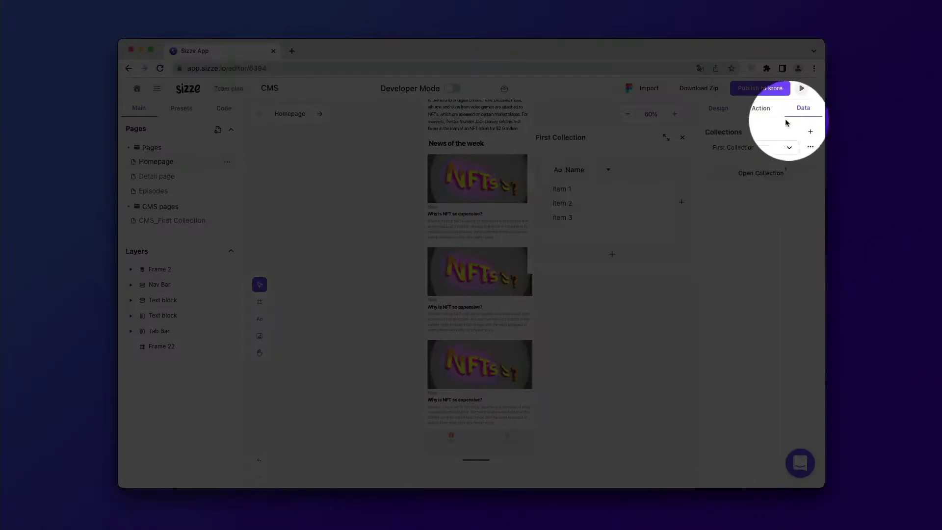
Replace the collection's three item names with the news card titles copied from the Figma Homepage design.
{"action": "left_click", "coordinate": [569, 189]}
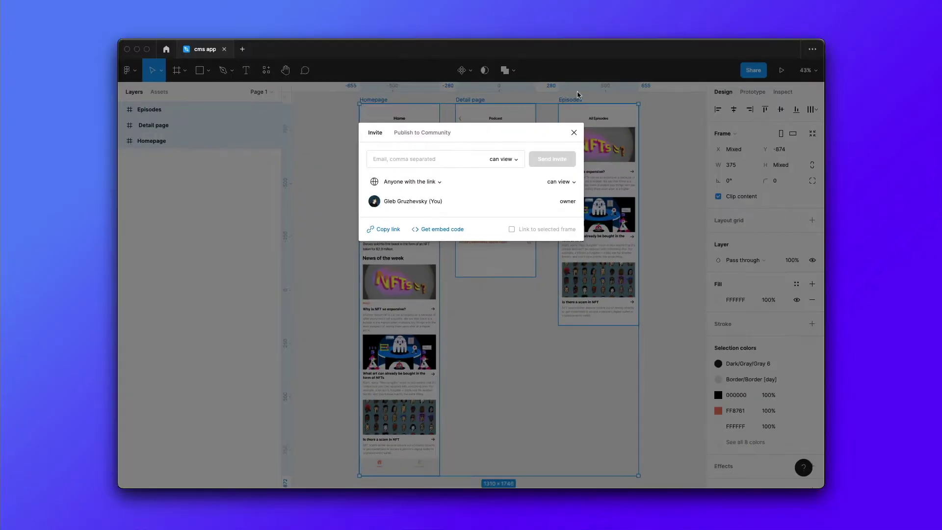
{"action": "left_click", "coordinate": [460, 339]}
{"action": "left_click", "coordinate": [462, 338]}
{"action": "key", "text": "t"}
{"action": "left_click", "coordinate": [384, 309]}
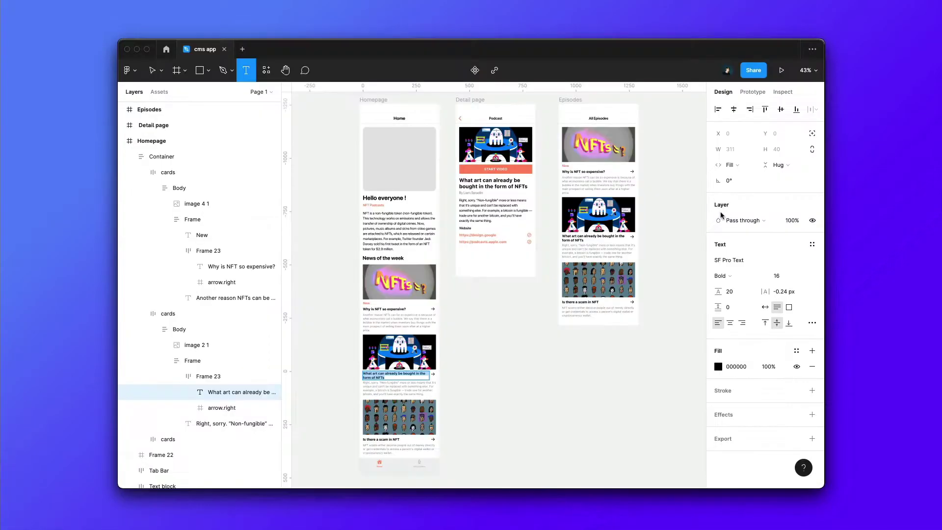
{"action": "type", "text": "What art can already be bought in the form of NFTs"}
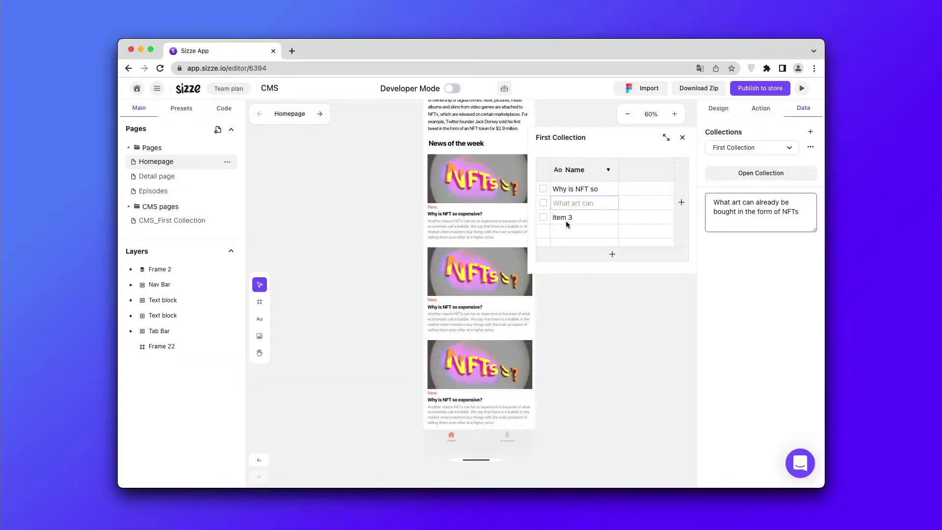
{"action": "left_click", "coordinate": [566, 220]}
{"action": "type", "text": "Is there a scam in NFT?"}
{"action": "left_click", "coordinate": [647, 240]}
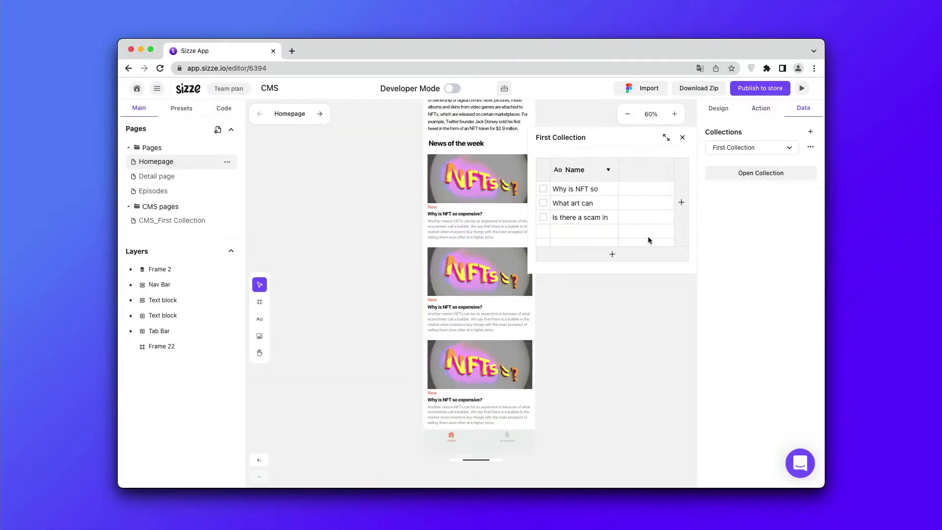
Add a Text column named "New" to the collection and enter "New" for the first item.
{"action": "left_click", "coordinate": [680, 203]}
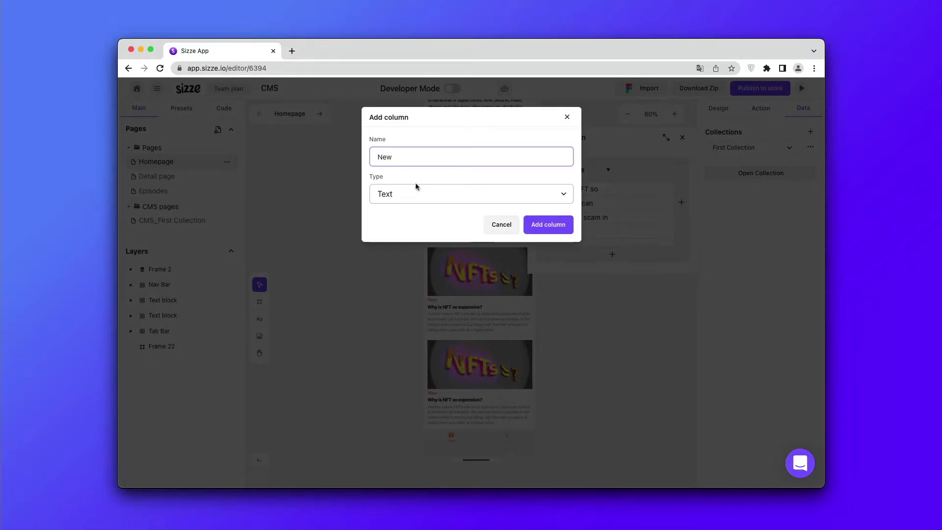
{"action": "left_click", "coordinate": [547, 224]}
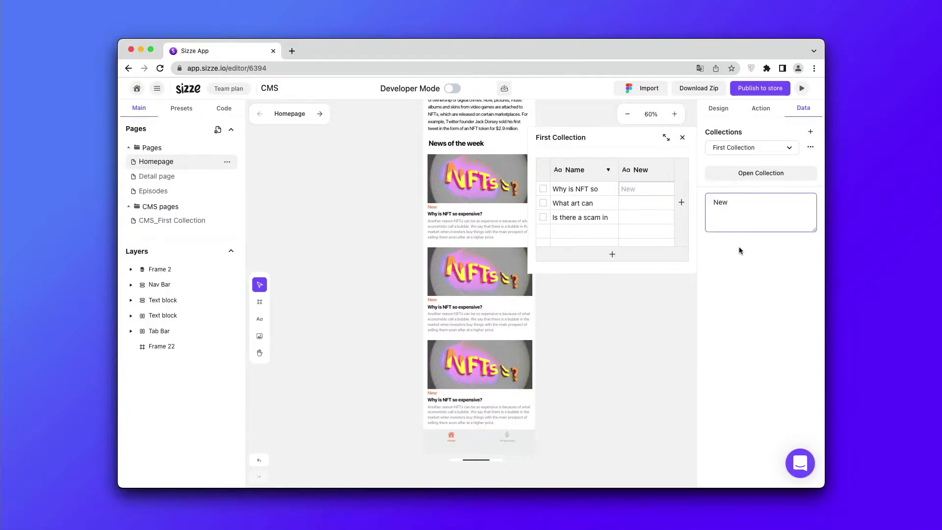
Add a Text column named "H3" and fill its three rows with the card descriptions copied from Figma.
{"action": "left_click", "coordinate": [681, 203]}
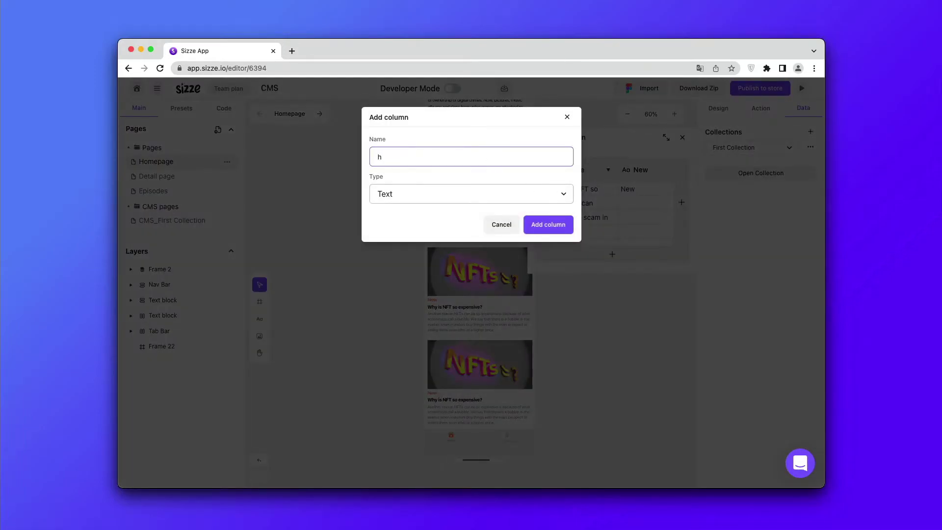
{"action": "left_click", "coordinate": [548, 225]}
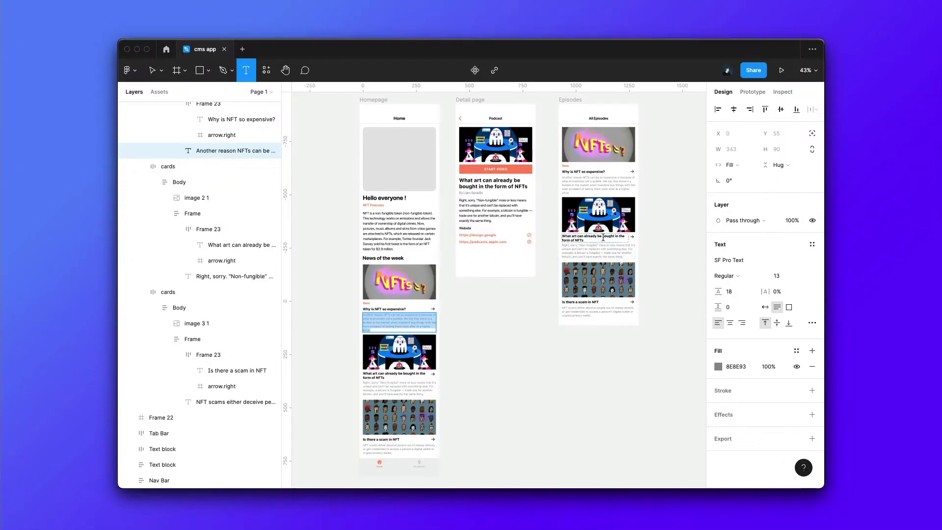
{"action": "left_click", "coordinate": [391, 383]}
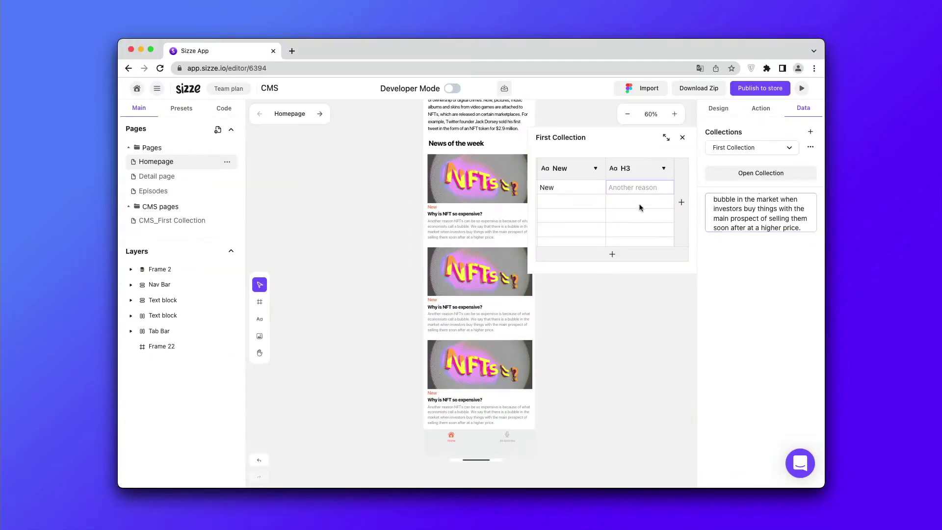
{"action": "type", "text": "Right, sorry. \"Non-fungible\" more or less means that it’s unique and can’t be replaced with something else. For example, a bitcoin is fungible — trade one for another bitcoin, and you’ll have exactly the same thing."}
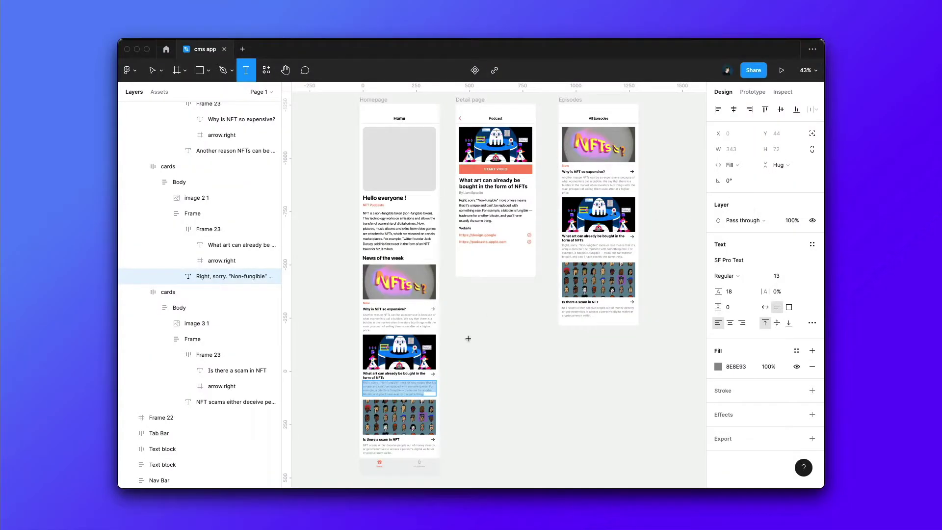
{"action": "left_click", "coordinate": [398, 449]}
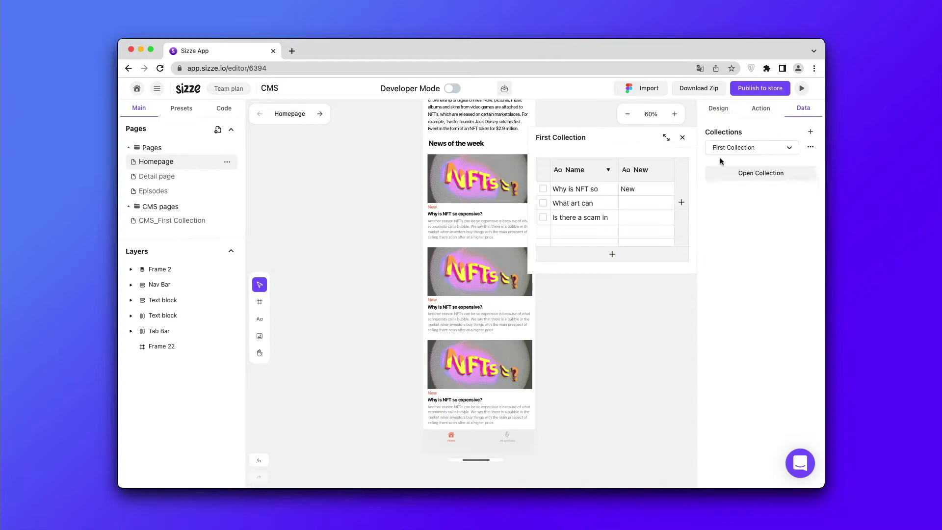
{"action": "left_click_drag", "start_coordinate": [629, 221], "coordinate": [674, 222]}
{"action": "left_click", "coordinate": [650, 218]}
{"action": "left_click", "coordinate": [742, 213]}
{"action": "type", "text": "NFT scams either deceive people out of money directly or get credentials to access a person's digital wallet or cryptocurrency wallet."}
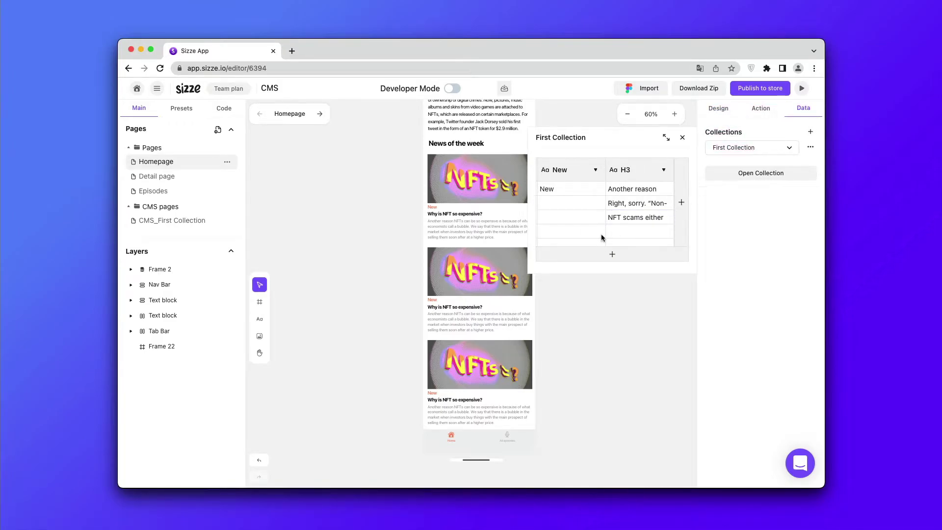
Add an image column named "img" to the collection.
{"action": "left_click", "coordinate": [680, 202]}
{"action": "left_click", "coordinate": [527, 188]}
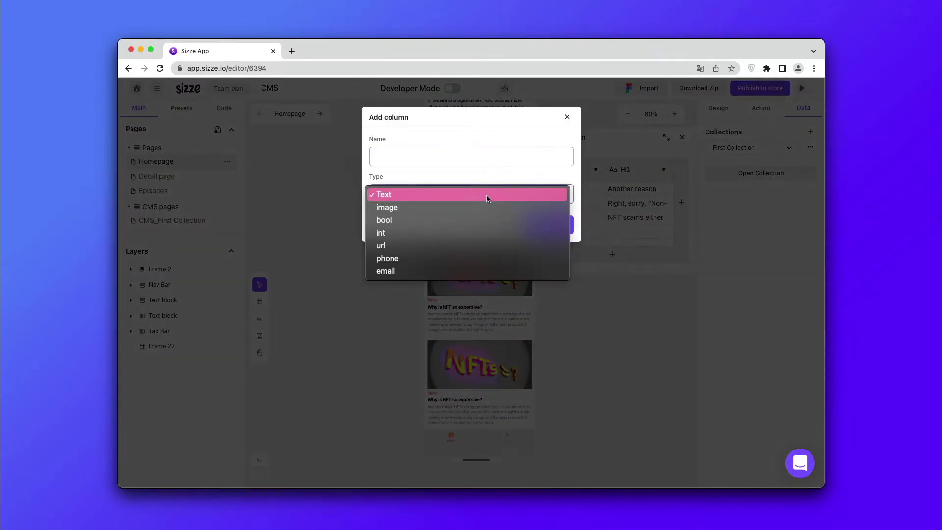
{"action": "left_click", "coordinate": [445, 207]}
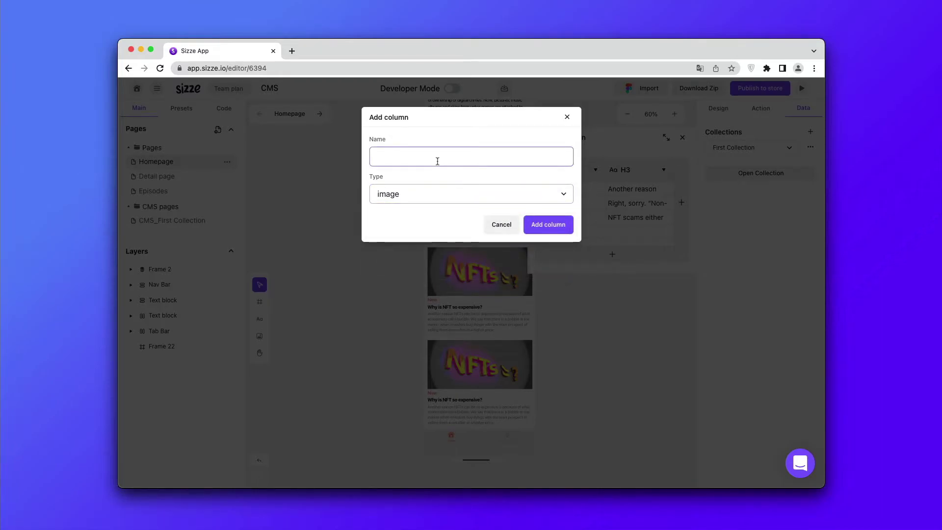
{"action": "left_click", "coordinate": [555, 226]}
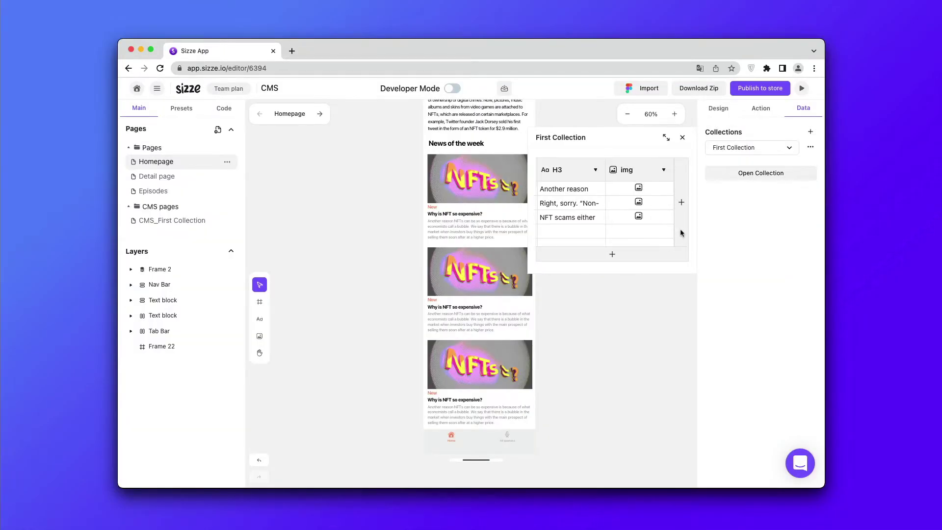
Upload an image file from the desktop into the first item's img cell.
{"action": "left_click", "coordinate": [645, 191]}
{"action": "left_click", "coordinate": [742, 197]}
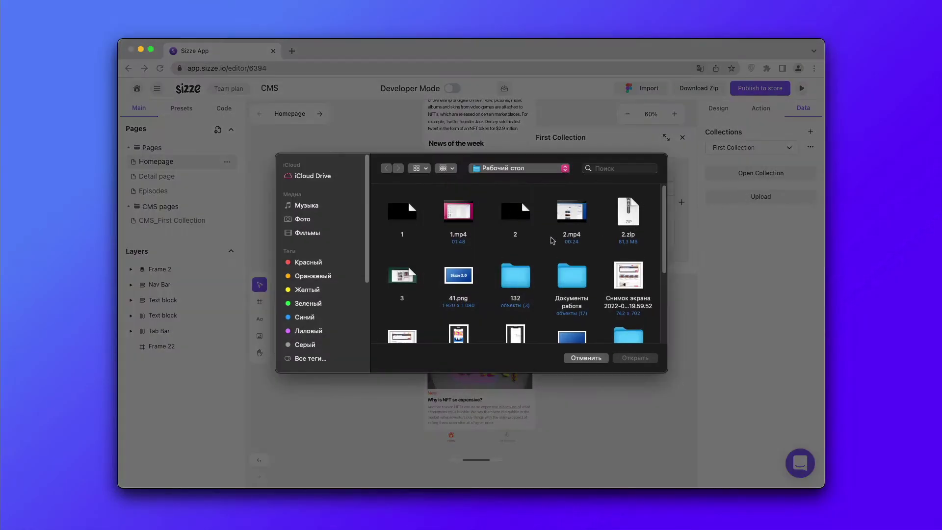
{"action": "scroll", "coordinate": [552, 241], "scroll_direction": "down", "scroll_amount": 2}
{"action": "left_click", "coordinate": [458, 298]}
{"action": "left_click", "coordinate": [634, 358]}
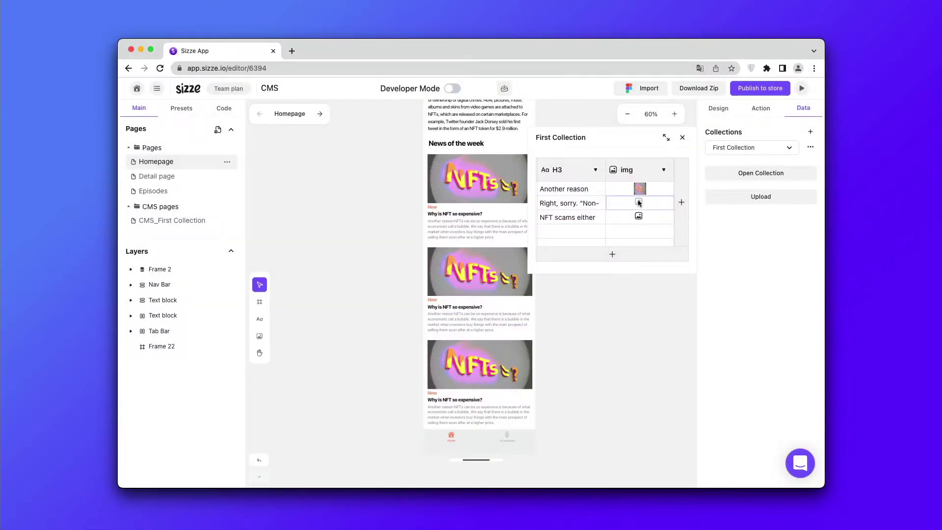
Upload an image into the img cell of the second and third collection rows and close the collection.
{"action": "left_click", "coordinate": [738, 196]}
{"action": "scroll", "coordinate": [552, 241], "scroll_direction": "down", "scroll_amount": 2}
{"action": "left_click", "coordinate": [626, 236]}
{"action": "left_click", "coordinate": [637, 357]}
{"action": "left_click", "coordinate": [652, 215]}
{"action": "left_click", "coordinate": [639, 359]}
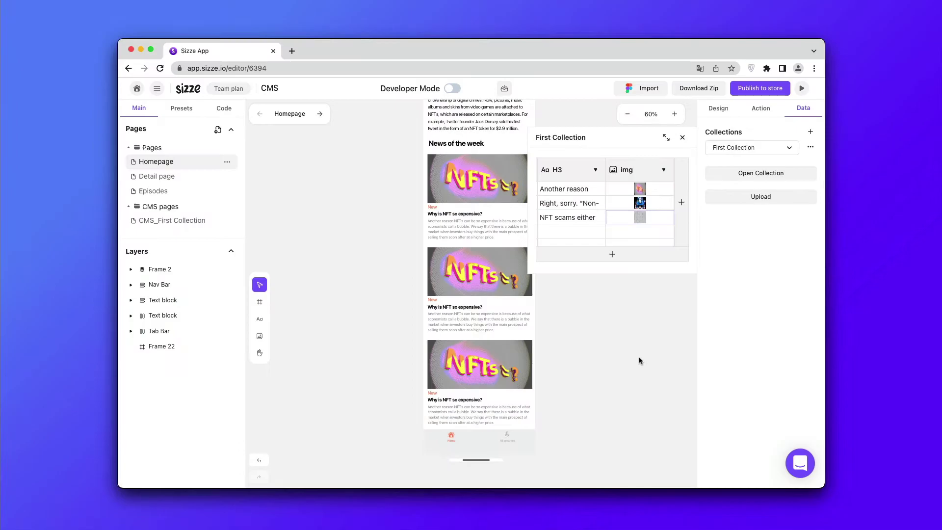
{"action": "left_click", "coordinate": [680, 139]}
Connect the first news card's image to the img field and its red label to the New field.
{"action": "left_click", "coordinate": [479, 181]}
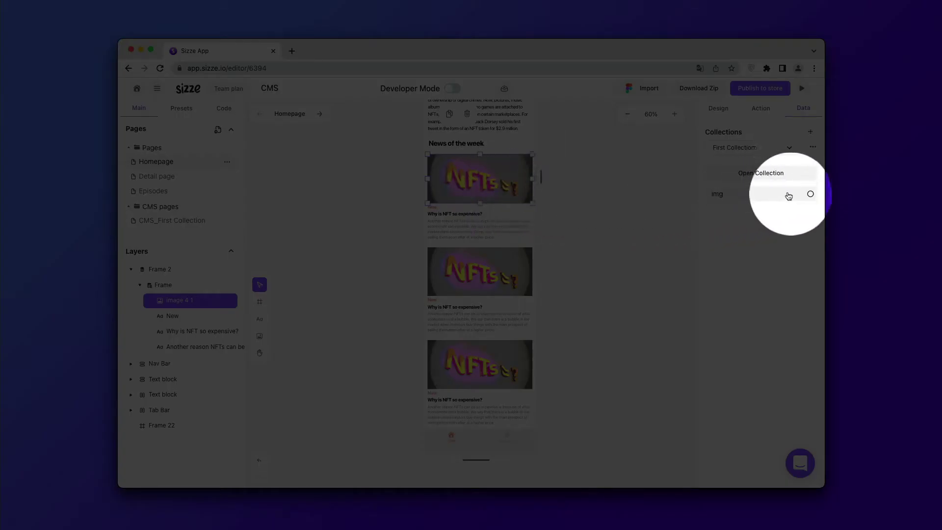
{"action": "left_click", "coordinate": [808, 194]}
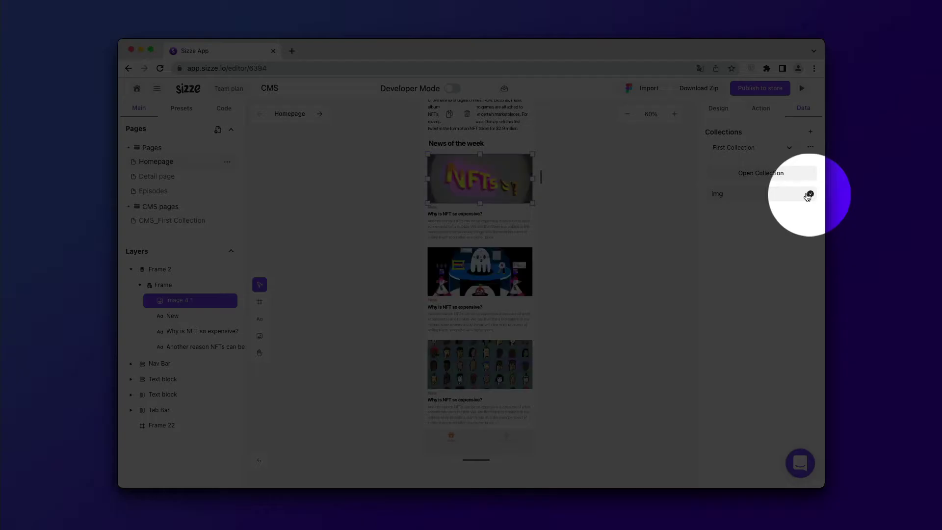
{"action": "left_click", "coordinate": [432, 206]}
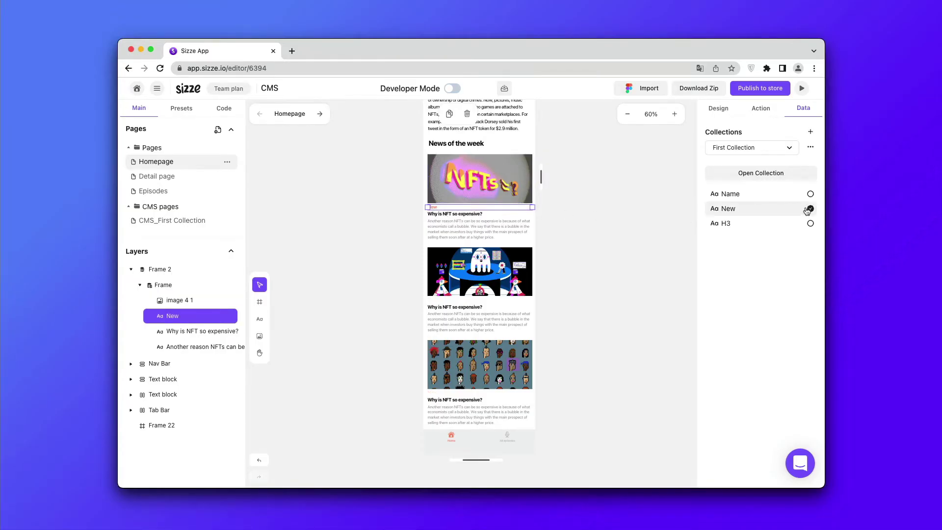
Connect the card's title to the Name field and its description text to the H3 field.
{"action": "left_click", "coordinate": [470, 214]}
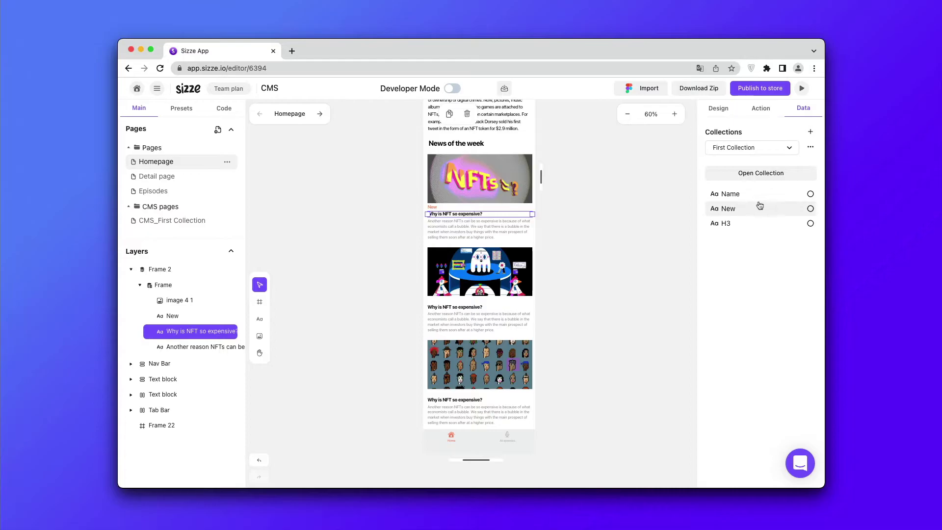
{"action": "left_click", "coordinate": [808, 194]}
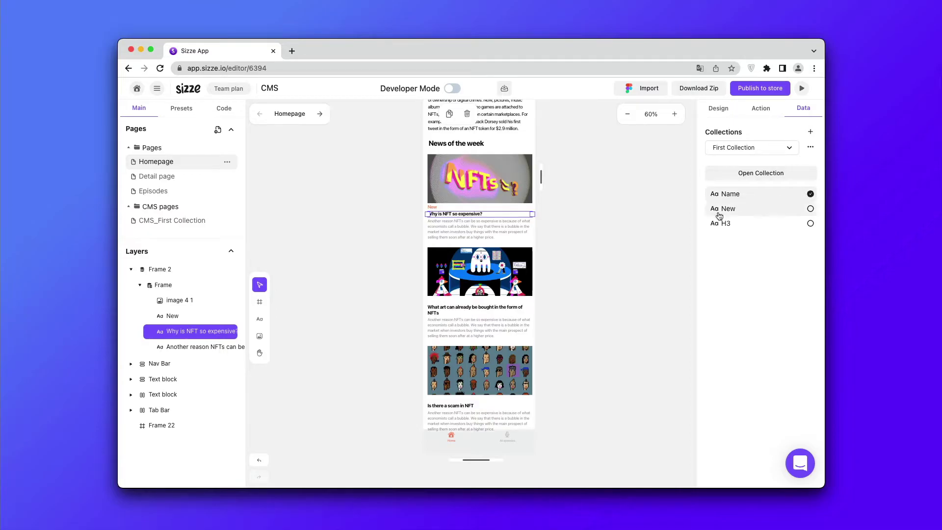
{"action": "left_click", "coordinate": [443, 232]}
{"action": "left_click", "coordinate": [810, 224]}
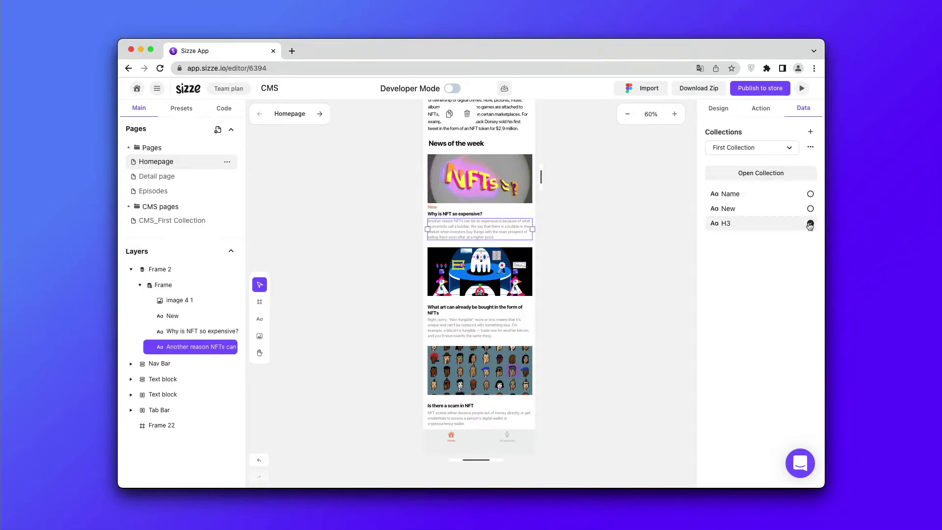
{"action": "left_click", "coordinate": [582, 279]}
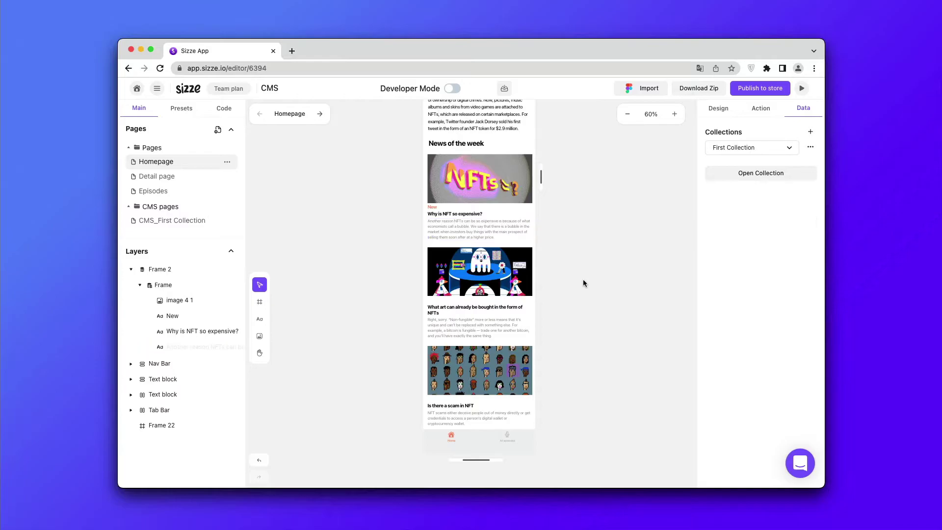
Set the horizontal constraint of Frame 2, the news list, to left & right.
{"action": "left_click", "coordinate": [132, 271]}
{"action": "left_click", "coordinate": [718, 108]}
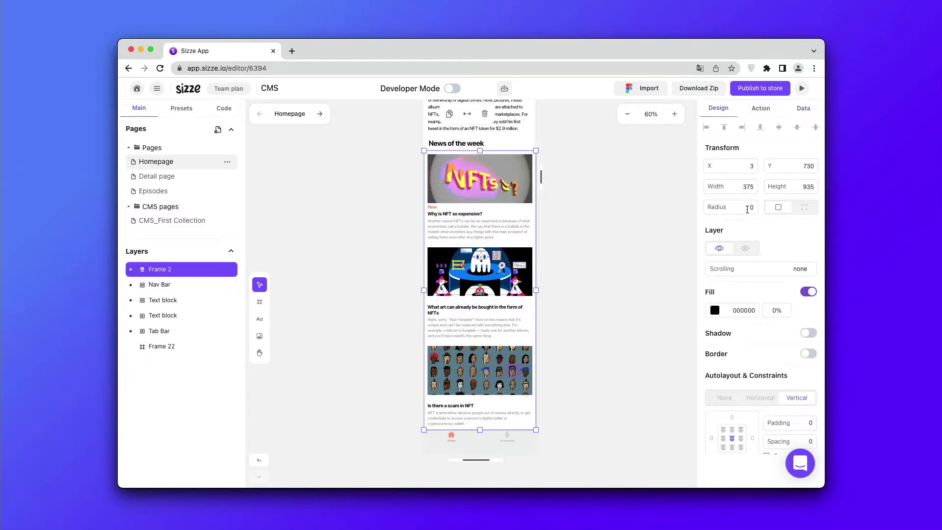
{"action": "scroll", "coordinate": [750, 226], "scroll_direction": "down", "scroll_amount": 5}
{"action": "left_click", "coordinate": [787, 414]}
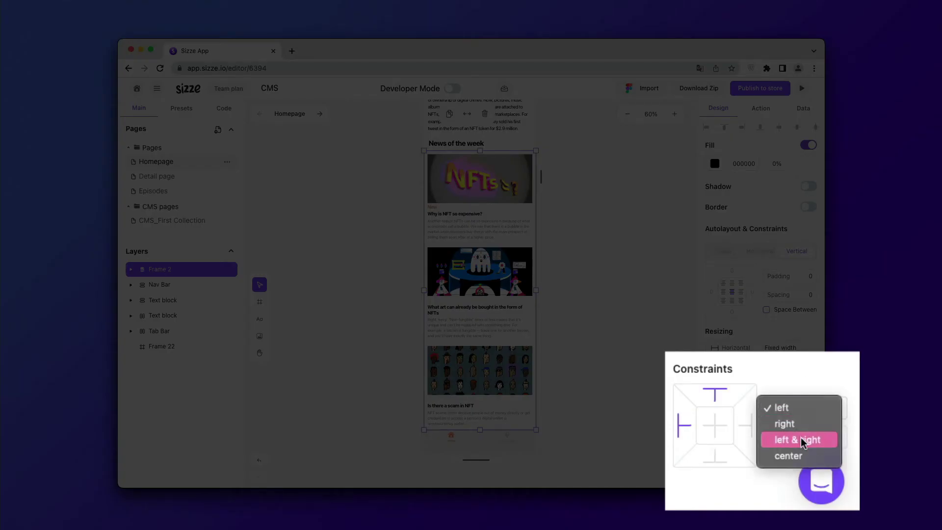
{"action": "left_click", "coordinate": [799, 440]}
{"action": "mouse_move", "coordinate": [541, 177]}
{"action": "left_mouse_down"}
{"action": "mouse_move", "coordinate": [581, 173]}
{"action": "mouse_move", "coordinate": [541, 177]}
{"action": "left_mouse_up"}
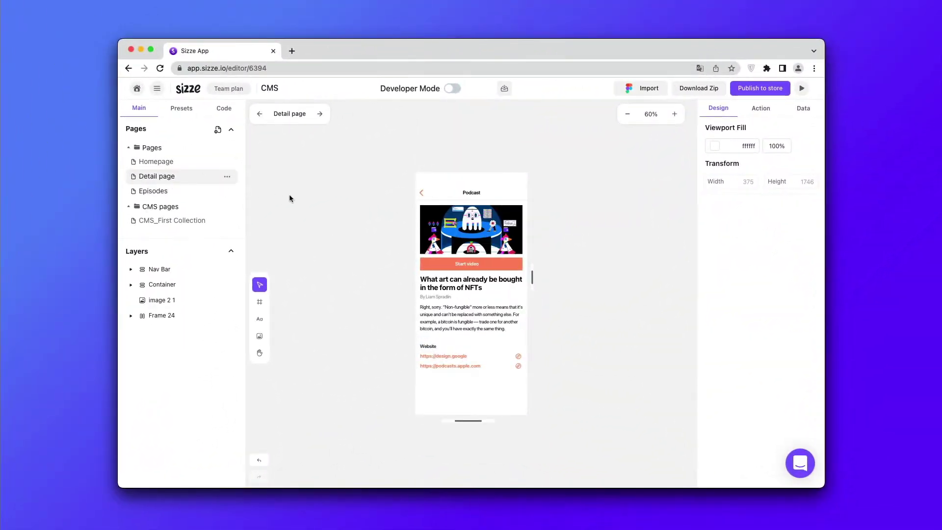
Copy all Detail page layers onto the CMS_First Collection page and delete the original Detail page.
{"action": "left_click_drag", "start_coordinate": [375, 142], "coordinate": [614, 472]}
{"action": "left_click", "coordinate": [192, 220]}
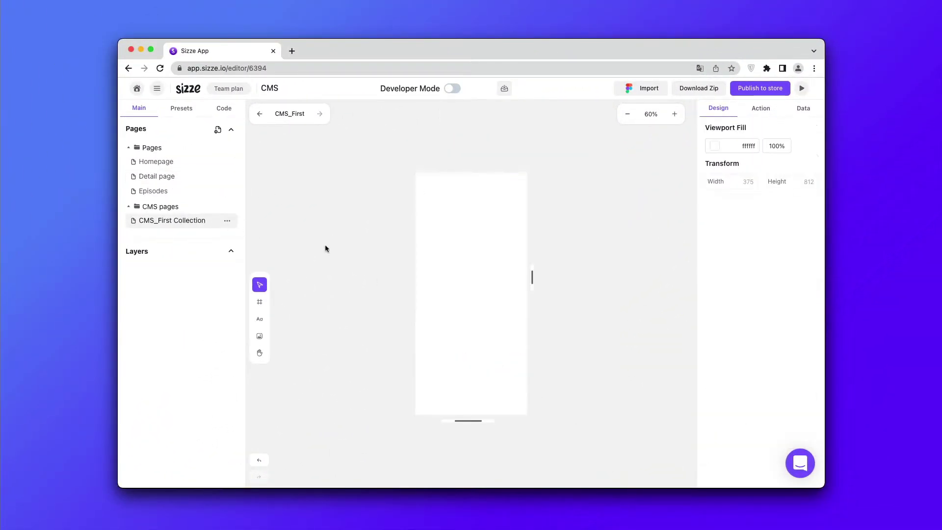
{"action": "left_click", "coordinate": [576, 261]}
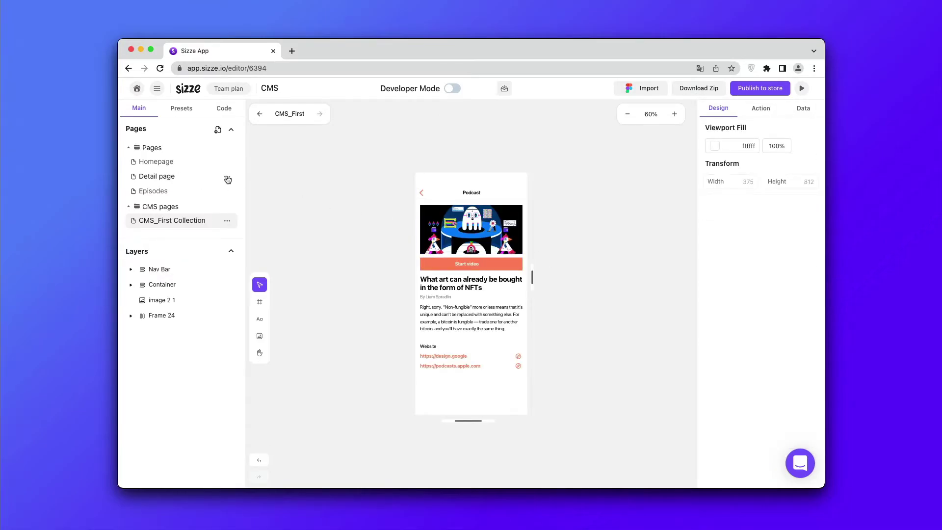
{"action": "left_click_drag", "start_coordinate": [227, 179], "coordinate": [244, 196]}
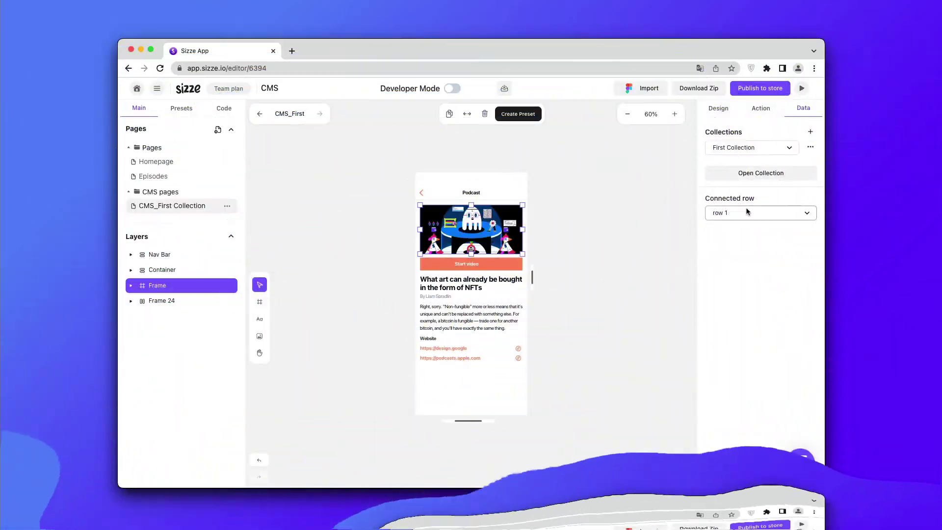
Connect the image inside the CMS page's Frame layer to the img field of First Collection.
{"action": "left_click", "coordinate": [718, 108]}
{"action": "left_click", "coordinate": [803, 107]}
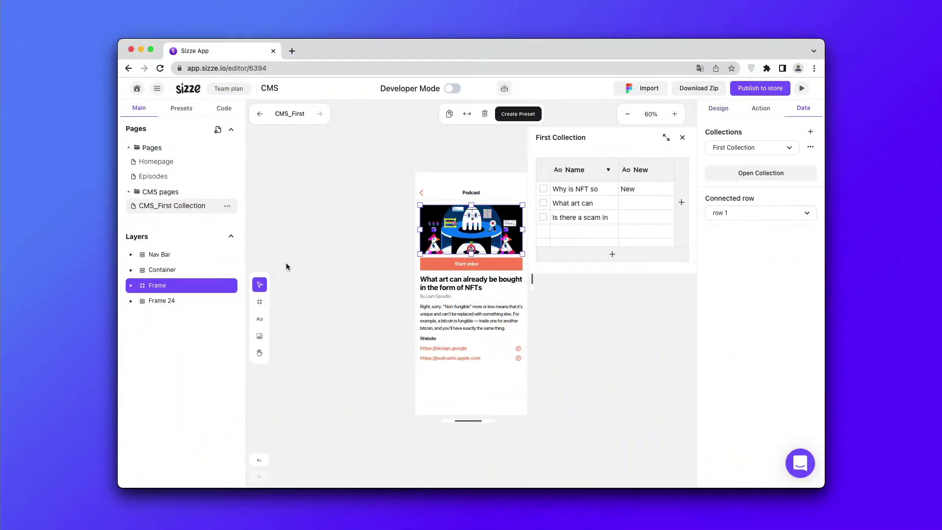
{"action": "left_click", "coordinate": [150, 298]}
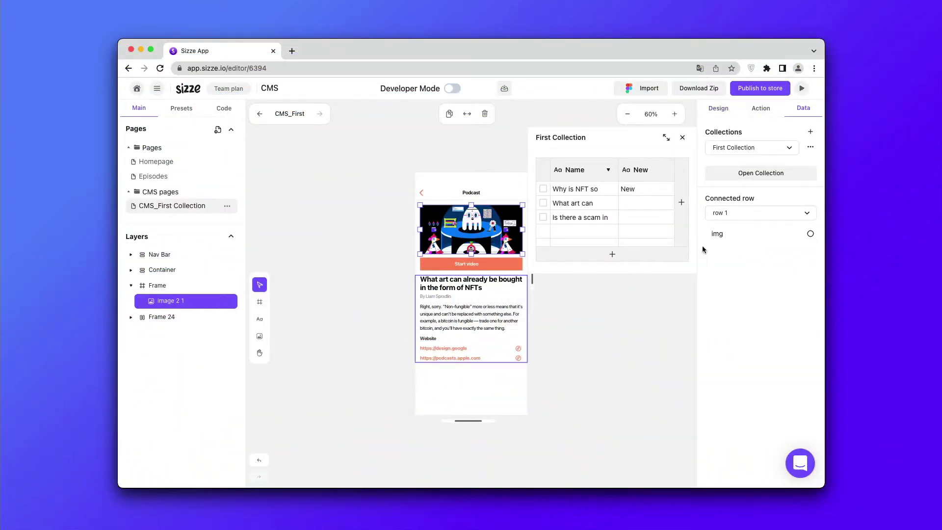
{"action": "left_click", "coordinate": [810, 234]}
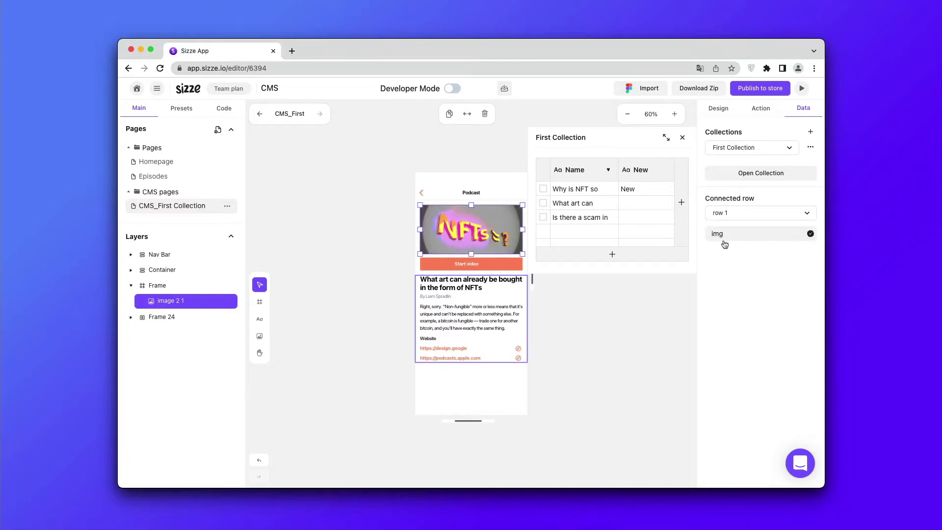
Connect the CMS page's heading to the Name field and the author line to the New field.
{"action": "left_click", "coordinate": [439, 289]}
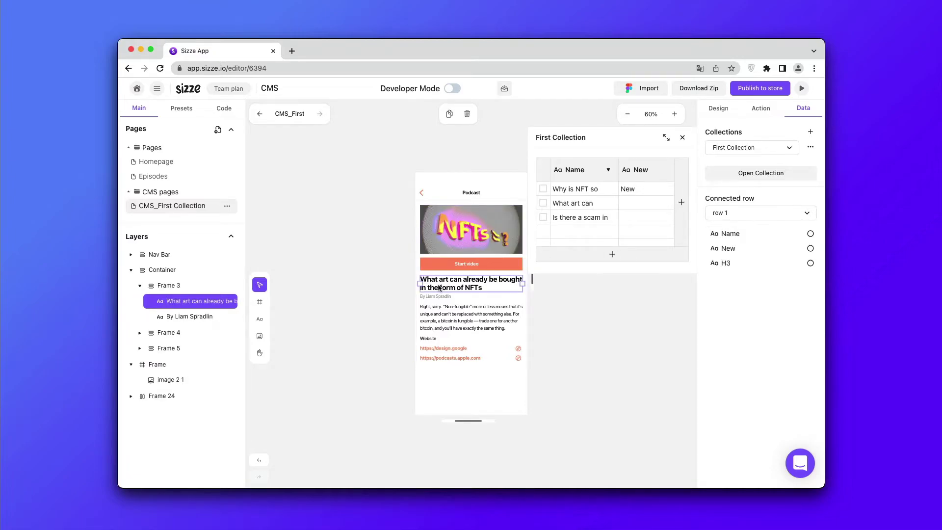
{"action": "left_click", "coordinate": [809, 234]}
{"action": "left_click", "coordinate": [444, 288]}
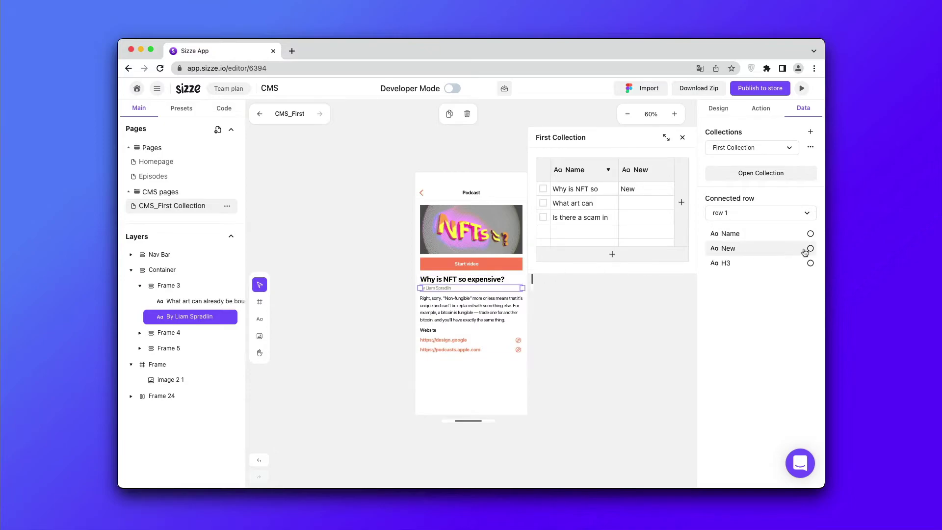
Connect the CMS page's body paragraph to the H3 field and close the collection table.
{"action": "left_click", "coordinate": [465, 303]}
{"action": "left_click", "coordinate": [809, 263]}
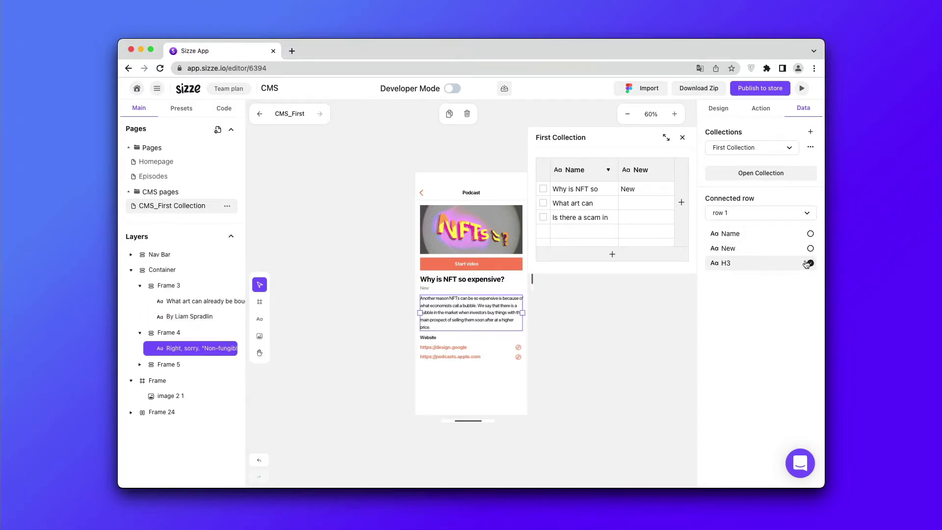
{"action": "left_click", "coordinate": [681, 137]}
{"action": "left_click", "coordinate": [586, 240]}
Switch the CMS page's connected row between row 2 and row 3 to check each article's content.
{"action": "left_click", "coordinate": [797, 109]}
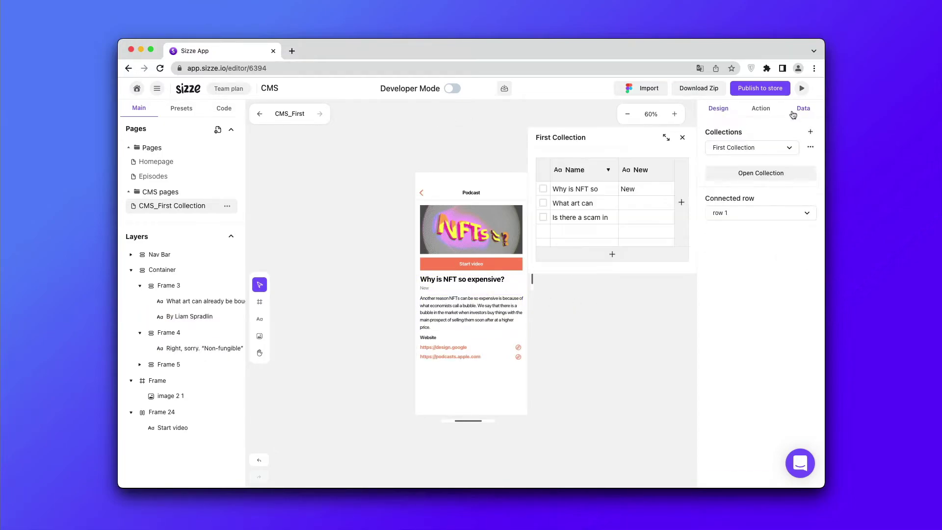
{"action": "left_click", "coordinate": [762, 215]}
{"action": "left_click", "coordinate": [759, 223]}
{"action": "left_click", "coordinate": [758, 215]}
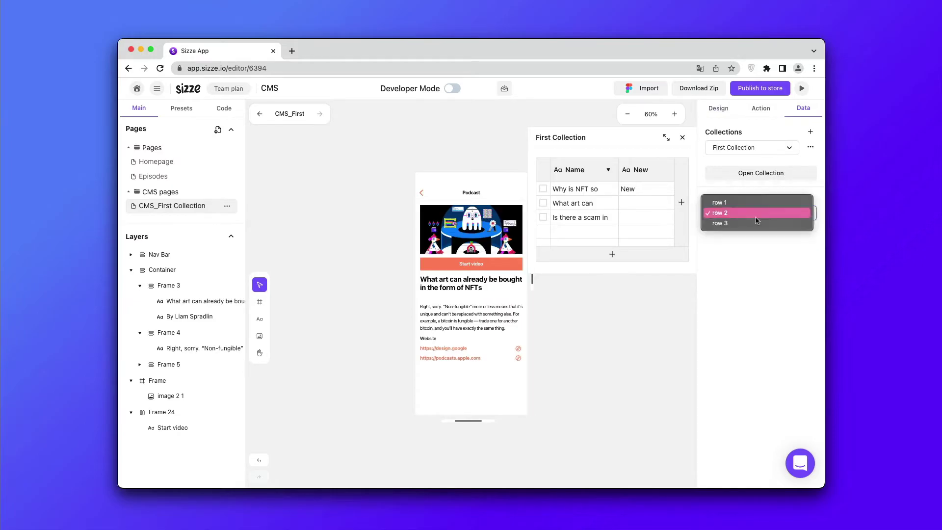
{"action": "left_click", "coordinate": [754, 224]}
{"action": "left_click", "coordinate": [755, 214]}
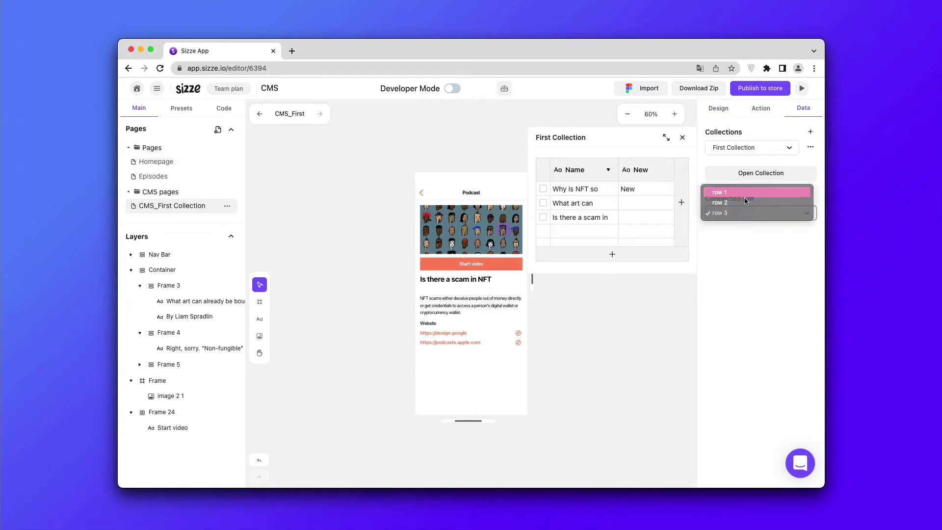
{"action": "left_click", "coordinate": [746, 202]}
{"action": "left_click", "coordinate": [744, 211]}
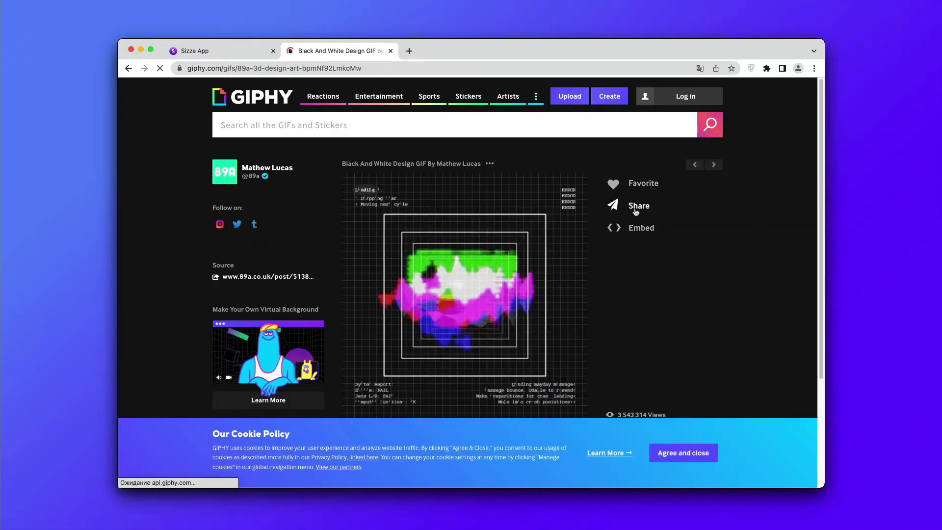
Copy the share link of the Black And White Design GIF on the GIPHY website.
{"action": "left_click", "coordinate": [635, 208]}
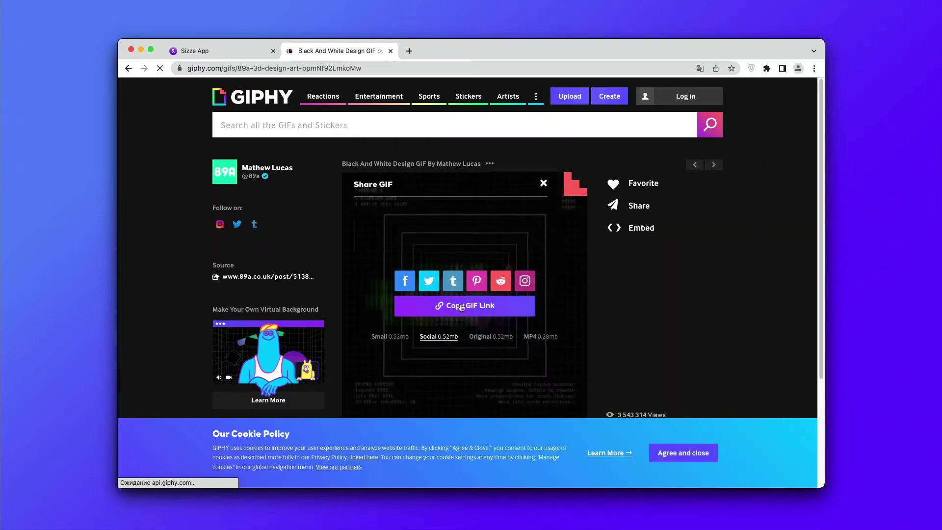
{"action": "left_click", "coordinate": [461, 306]}
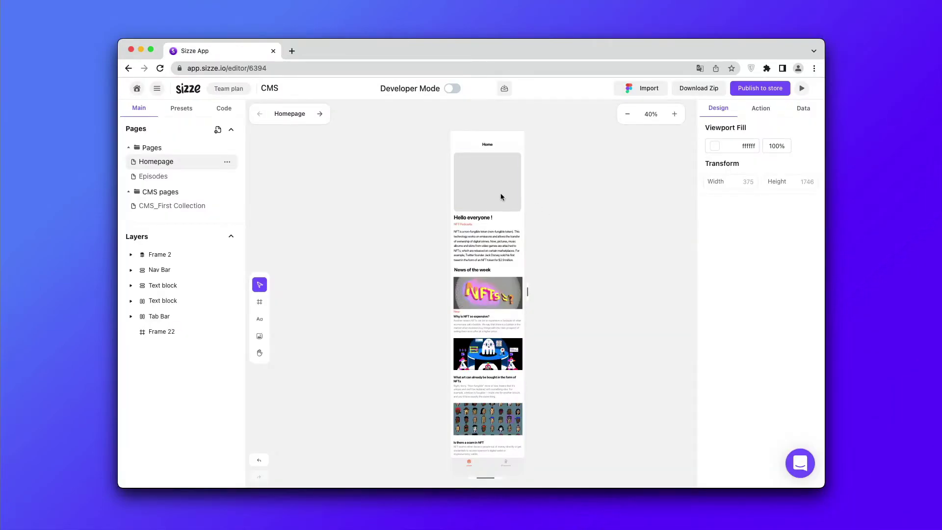
In Sizze, turn the Homepage's grey Frame 22 into a GIF preset using the copied GIPHY link as its URL.
{"action": "left_click", "coordinate": [500, 196]}
{"action": "left_click", "coordinate": [504, 115]}
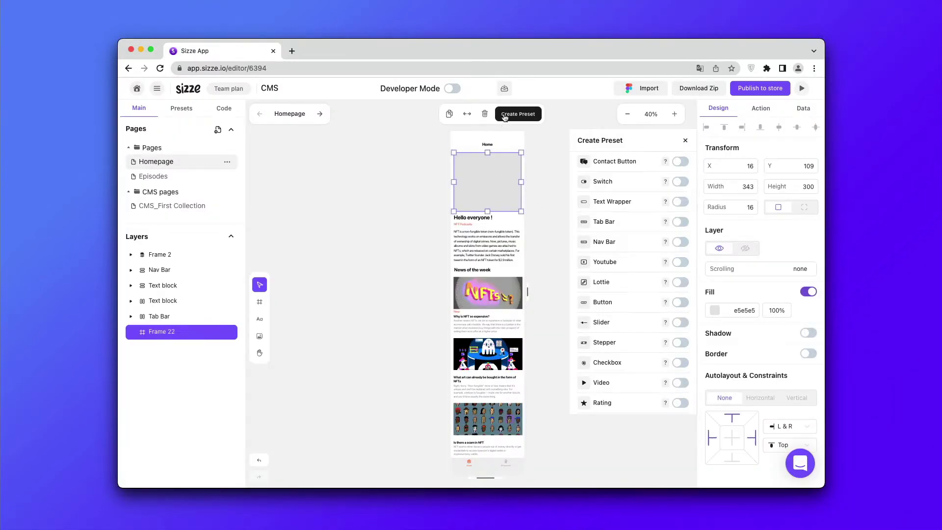
{"action": "scroll", "coordinate": [657, 213], "scroll_direction": "down", "scroll_amount": 1}
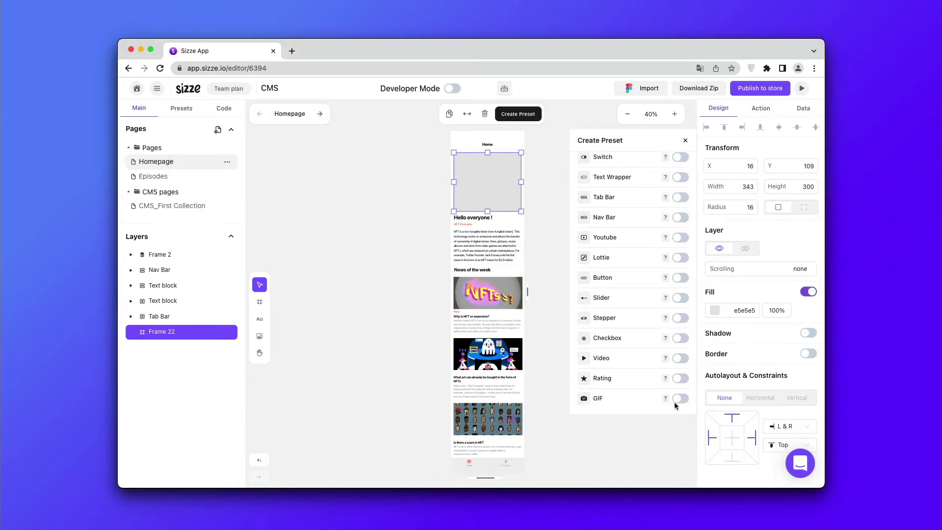
{"action": "left_click", "coordinate": [679, 398]}
{"action": "scroll", "coordinate": [734, 400], "scroll_direction": "down", "scroll_amount": 1}
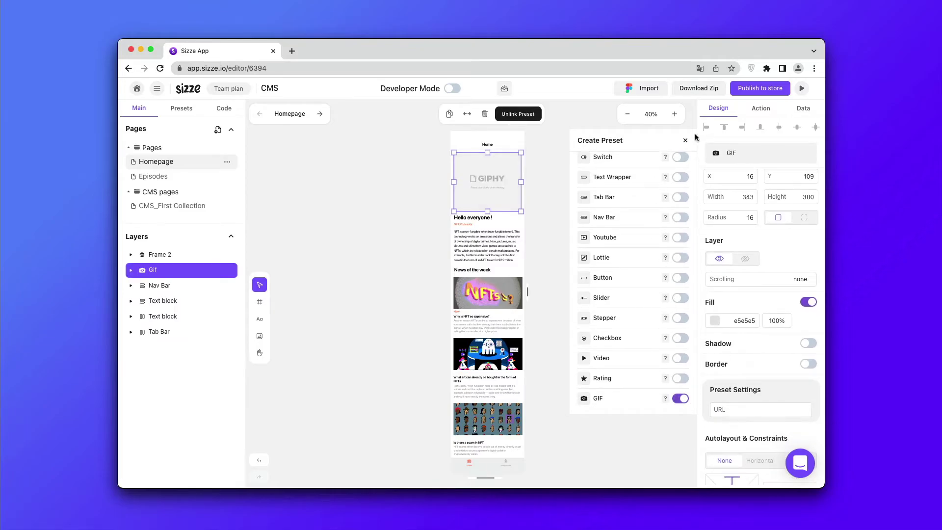
{"action": "left_click", "coordinate": [685, 141]}
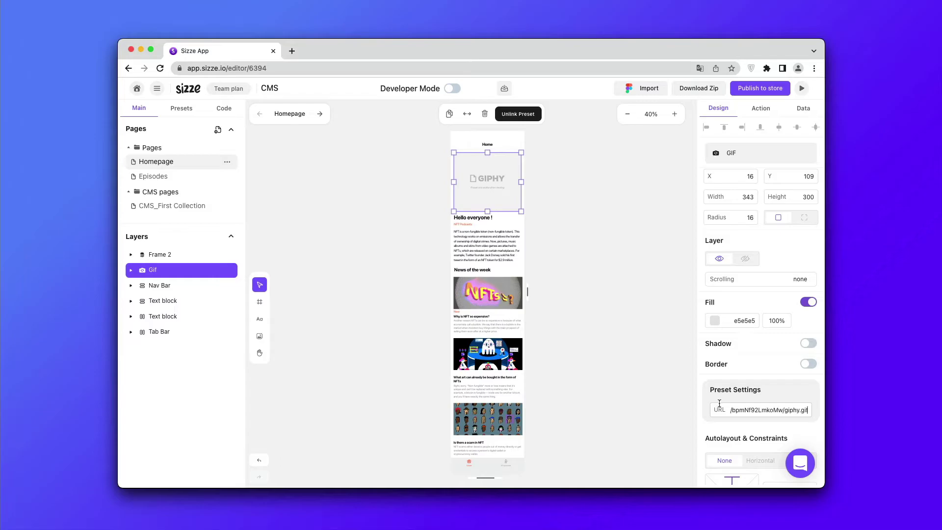
{"action": "left_click", "coordinate": [566, 347]}
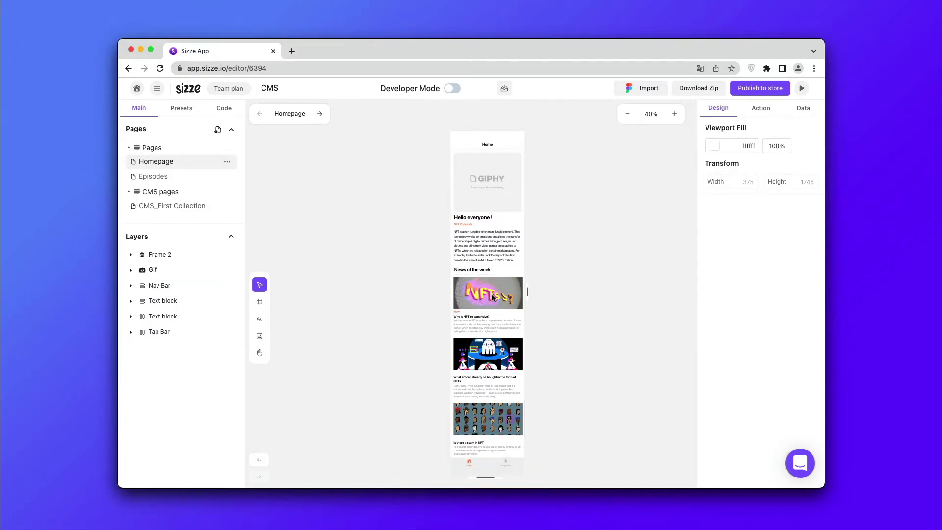
Add a "move to cms page" action targeting CMS_First Collection to the first news card on the Homepage.
{"action": "left_click", "coordinate": [493, 297]}
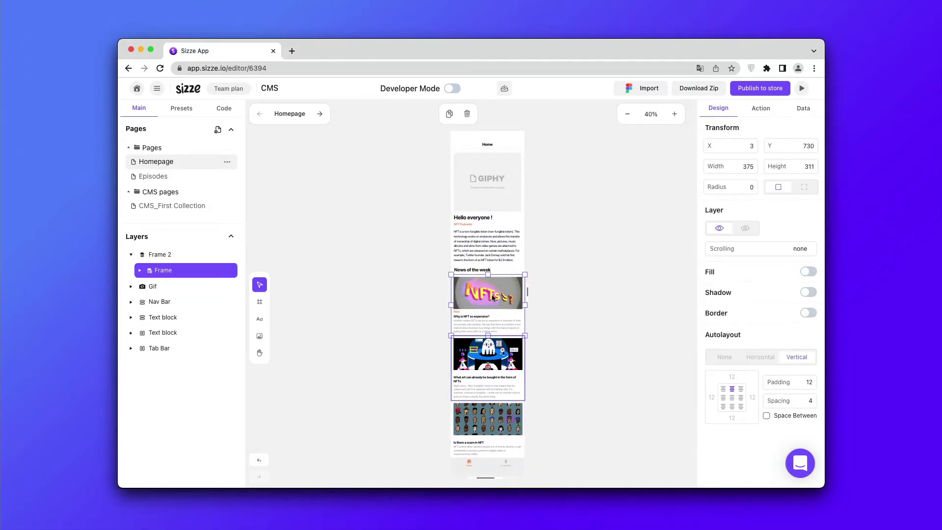
{"action": "left_click", "coordinate": [757, 117]}
{"action": "left_click", "coordinate": [772, 173]}
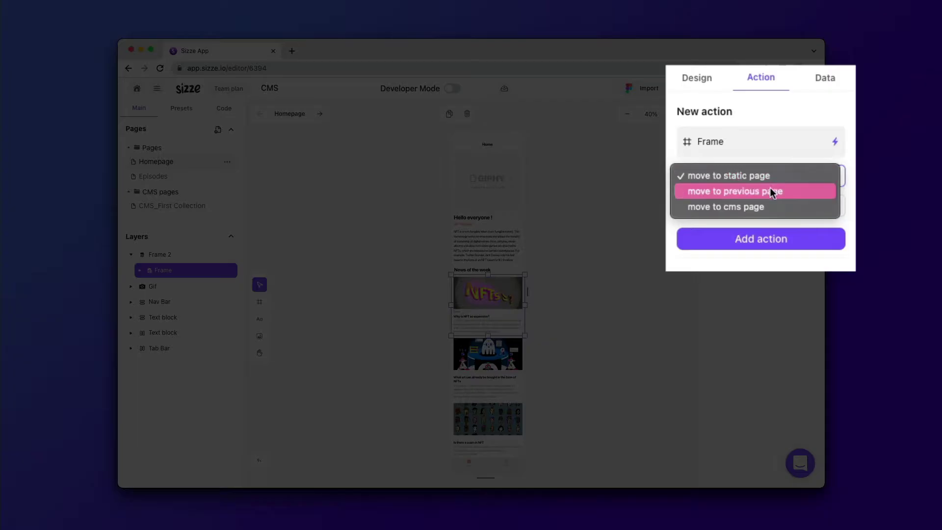
{"action": "left_click", "coordinate": [755, 208]}
{"action": "left_click", "coordinate": [754, 245]}
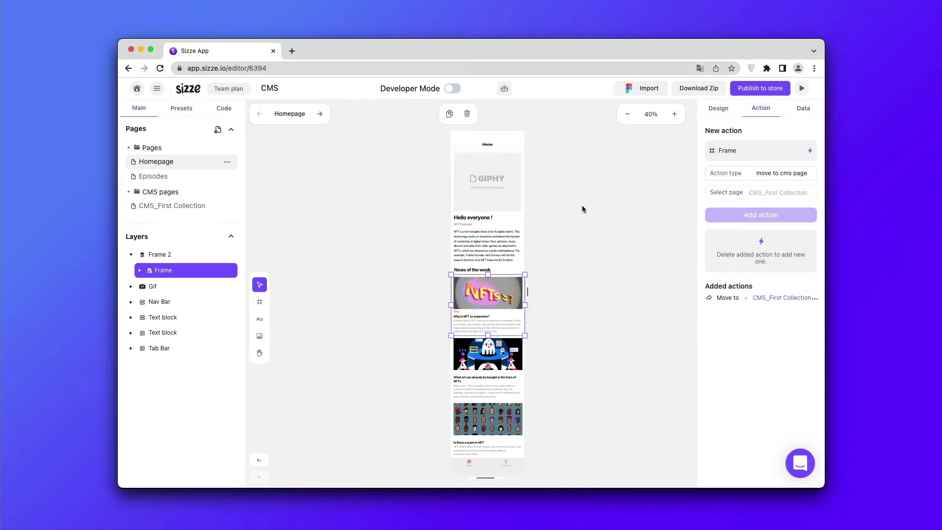
{"action": "left_click", "coordinate": [582, 209]}
Turn the Homepage's top navigation frame into a Nav Bar preset.
{"action": "left_click", "coordinate": [511, 149]}
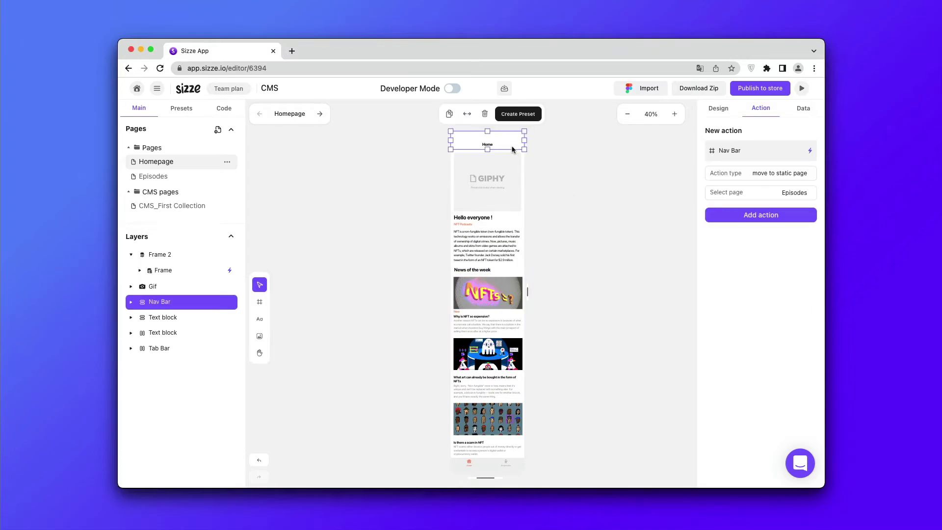
{"action": "left_click", "coordinate": [513, 115]}
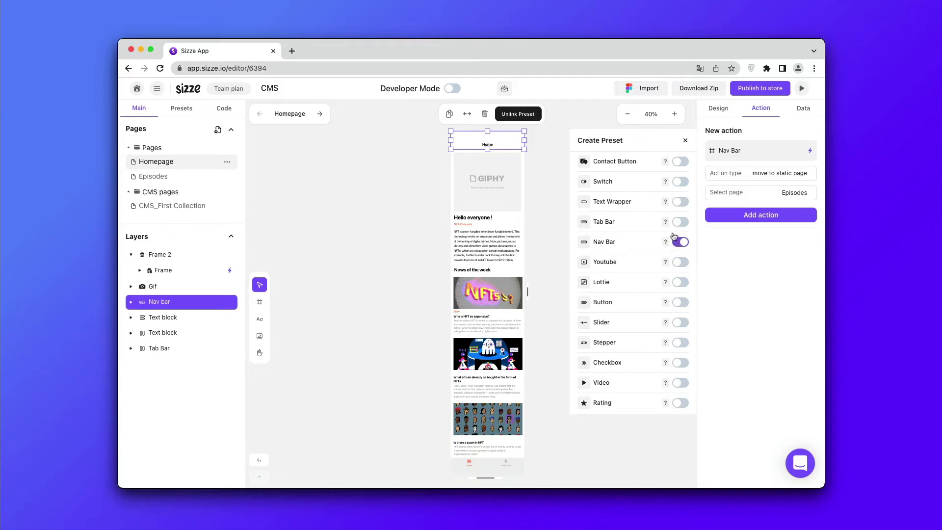
Turn the Homepage's bottom navigation frame into a Tab Bar preset.
{"action": "left_click", "coordinate": [685, 142]}
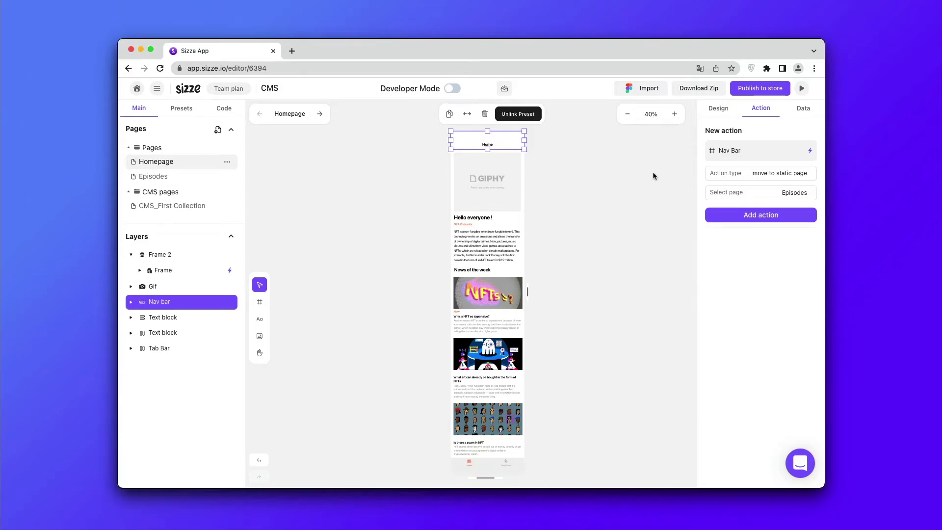
{"action": "left_click", "coordinate": [492, 461]}
{"action": "left_click", "coordinate": [516, 114]}
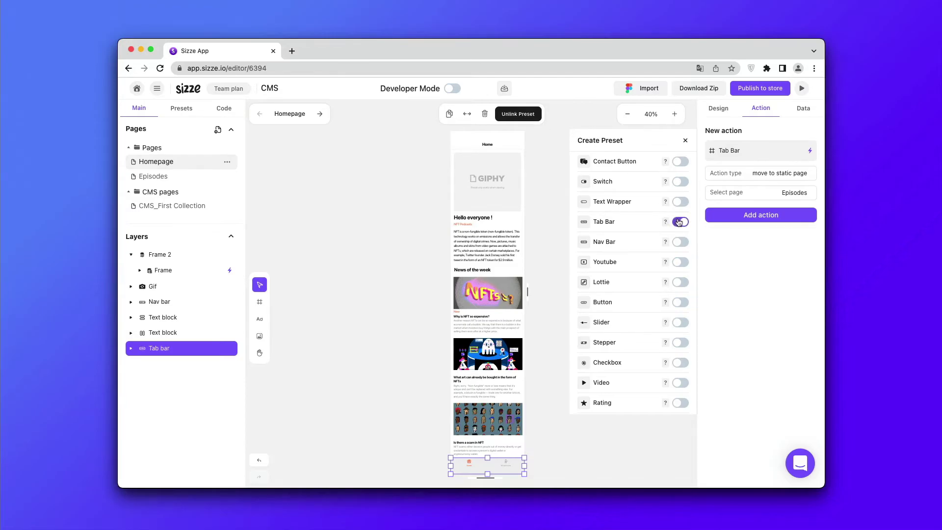
Set the Tab Bar's active colour to ff8660 and inactive colour to c6c6c6, and add Homepage and Episodes as its pages.
{"action": "left_click", "coordinate": [712, 108]}
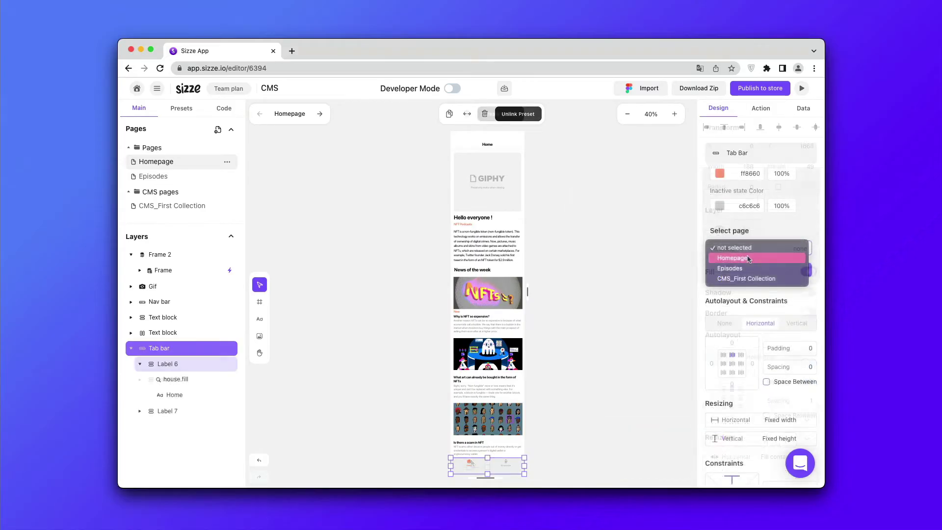
{"action": "left_click", "coordinate": [785, 257]}
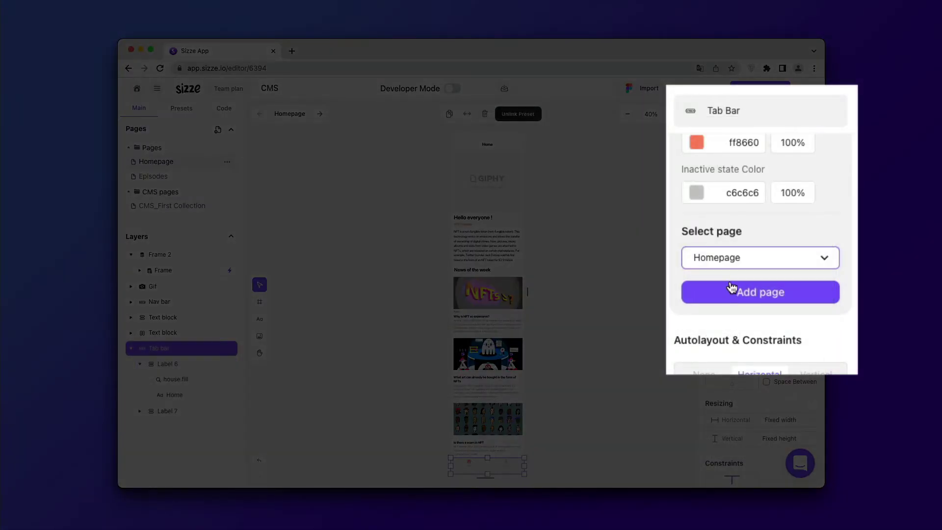
{"action": "left_click", "coordinate": [734, 262]}
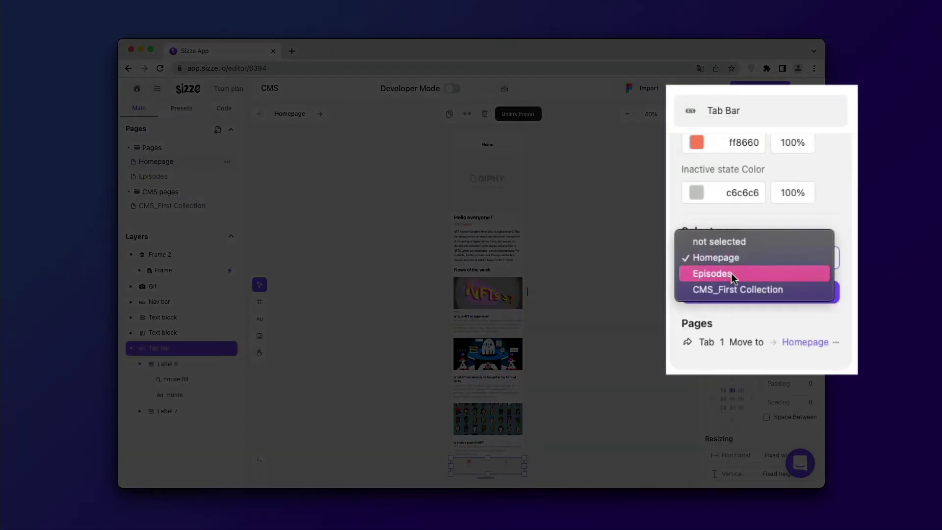
{"action": "left_click", "coordinate": [731, 272]}
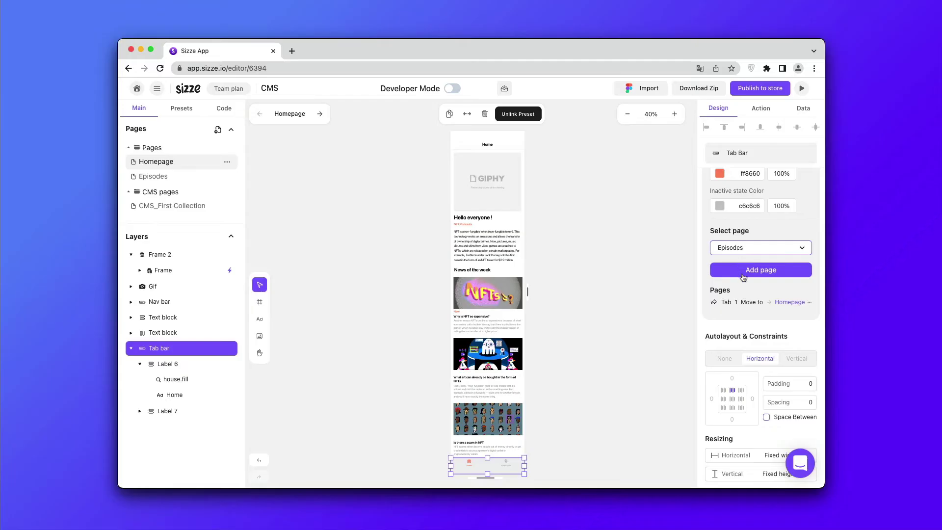
{"action": "left_click", "coordinate": [743, 275]}
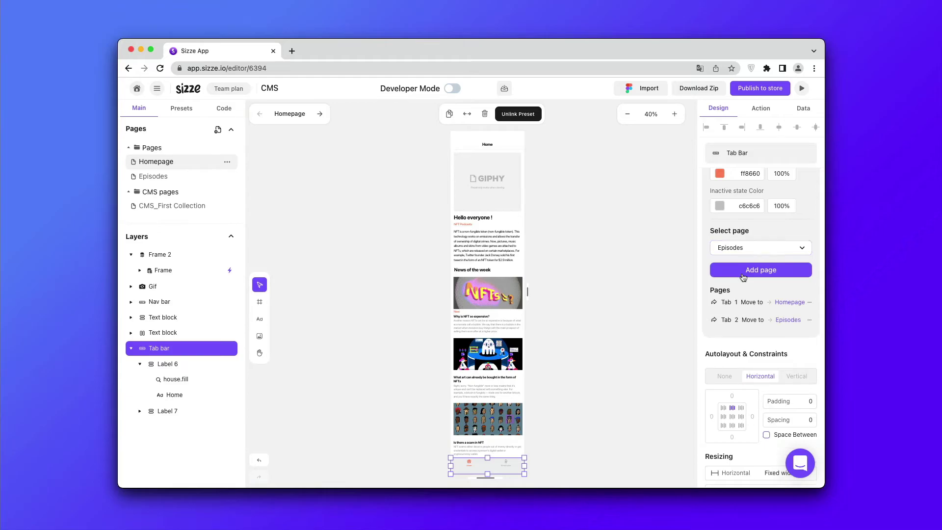
{"action": "left_click", "coordinate": [619, 285]}
Add a "move to previous page" action to the nav bar's Left frame with the back arrow on the CMS_First Collection page.
{"action": "left_click", "coordinate": [503, 296]}
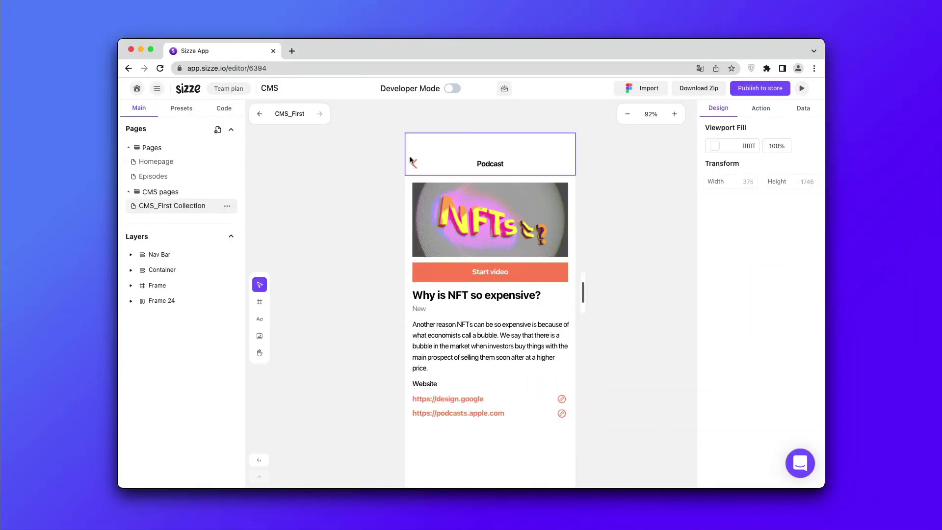
{"action": "left_click", "coordinate": [416, 163]}
{"action": "left_click", "coordinate": [415, 164]}
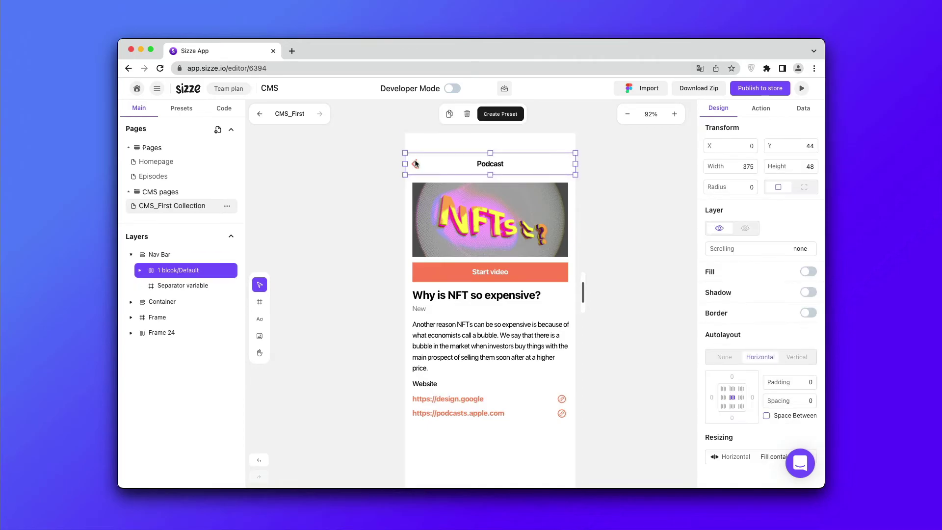
{"action": "left_click", "coordinate": [187, 285]}
{"action": "left_click", "coordinate": [140, 271]}
{"action": "left_click", "coordinate": [176, 286]}
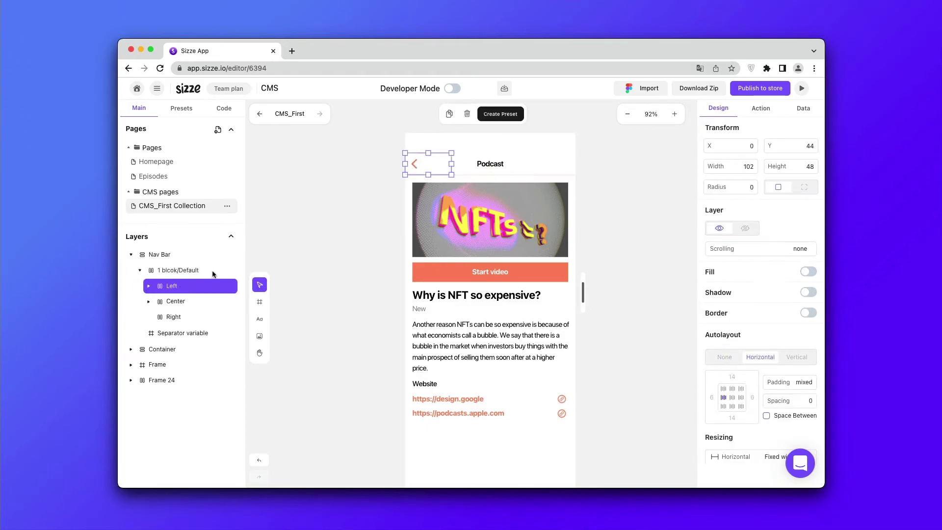
{"action": "left_click", "coordinate": [758, 108]}
{"action": "left_click", "coordinate": [768, 173]}
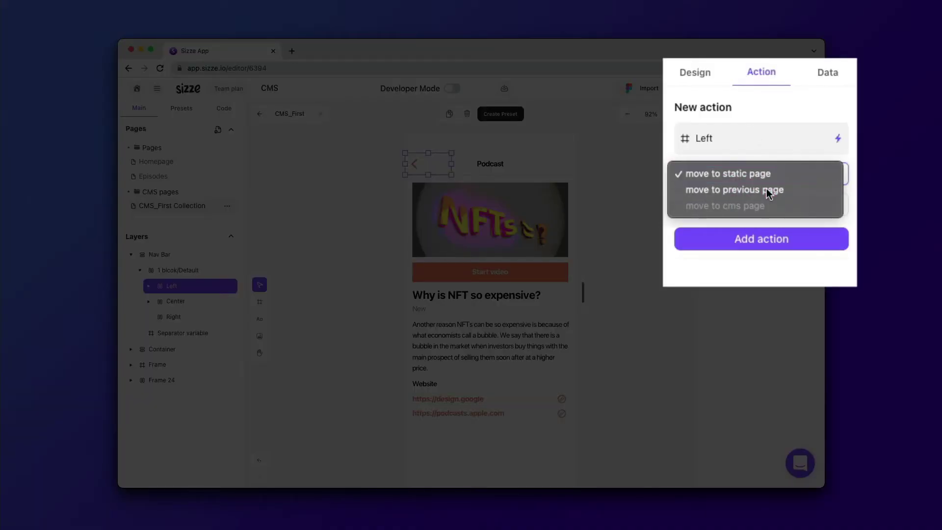
{"action": "left_click", "coordinate": [767, 190]}
{"action": "left_click", "coordinate": [760, 209]}
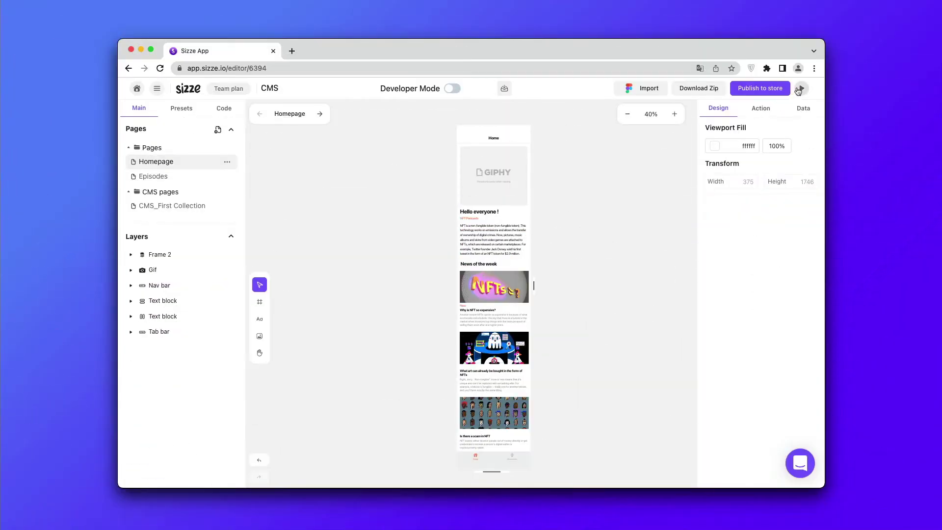
Preview the app and test opening news cards from the Homepage and returning with the back arrow.
{"action": "left_click", "coordinate": [799, 90]}
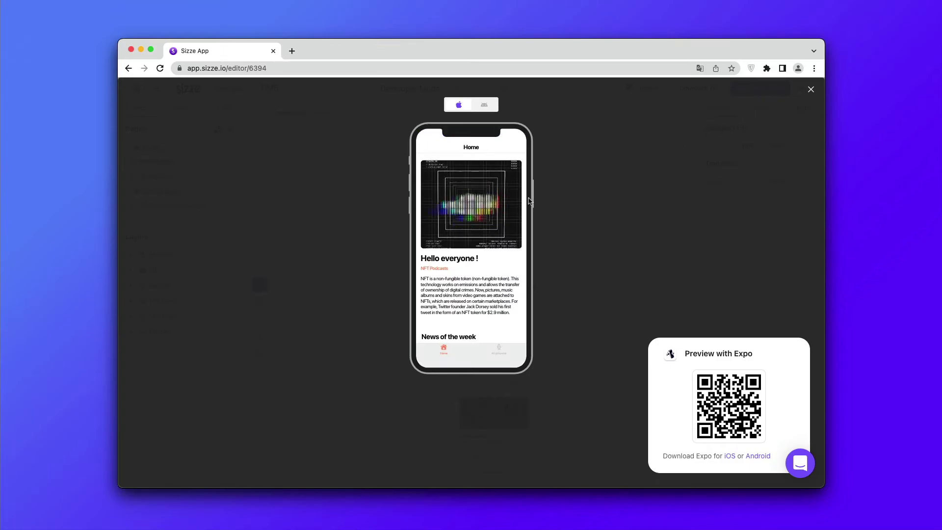
{"action": "scroll", "coordinate": [499, 215], "scroll_direction": "down", "scroll_amount": 2}
{"action": "scroll", "coordinate": [499, 215], "scroll_direction": "down", "scroll_amount": 5}
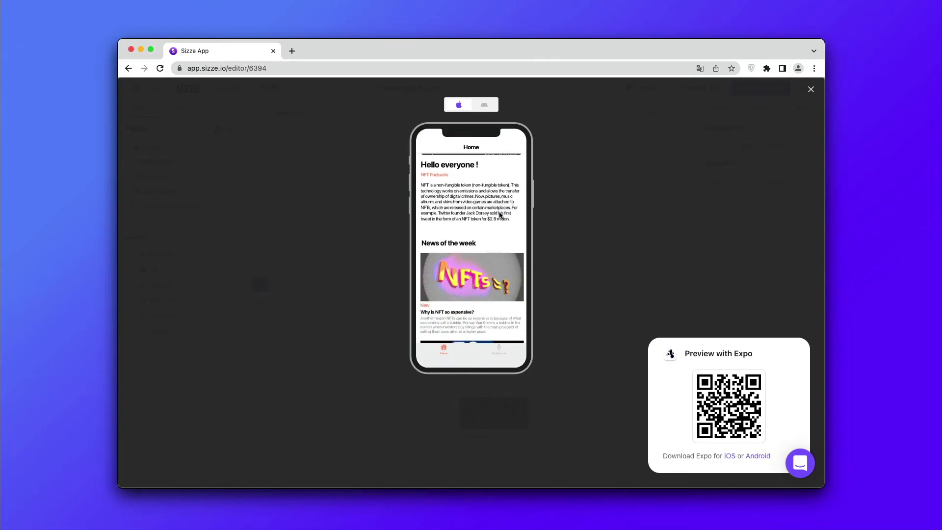
{"action": "scroll", "coordinate": [499, 215], "scroll_direction": "down", "scroll_amount": 1}
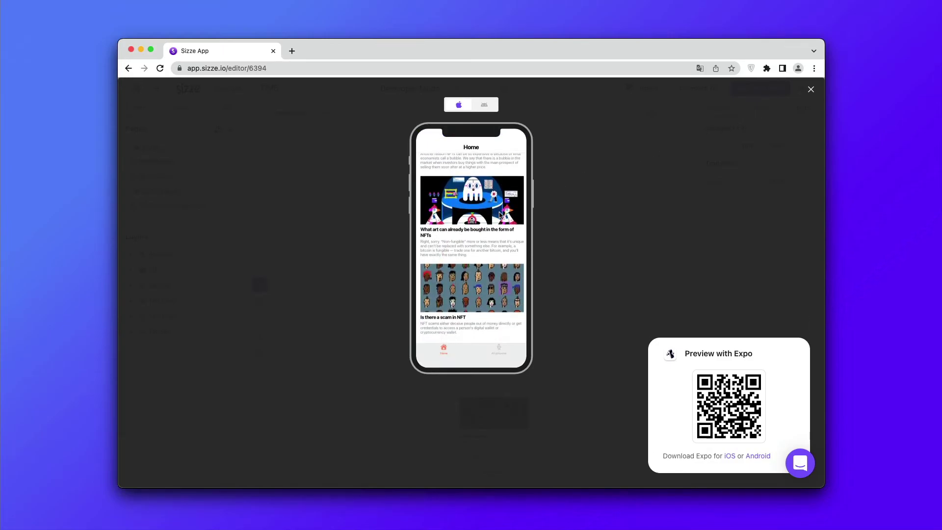
{"action": "left_click", "coordinate": [487, 207]}
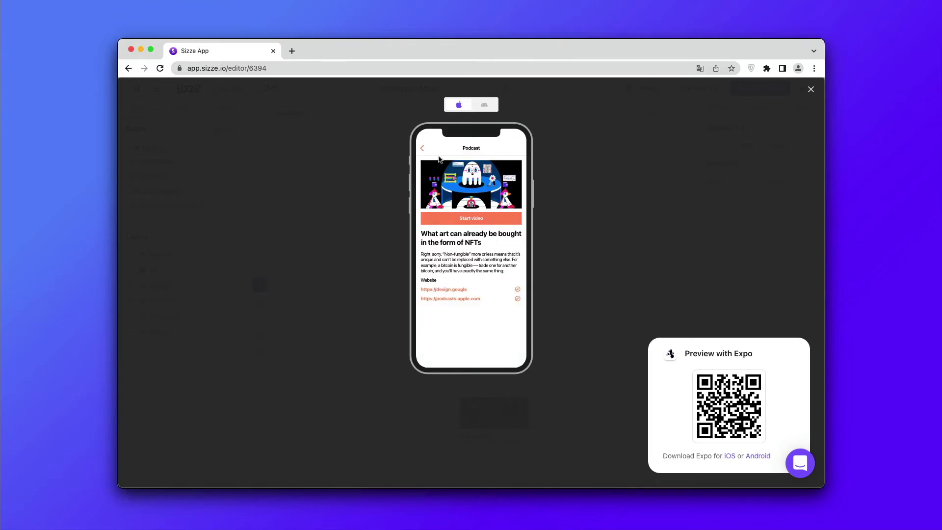
{"action": "left_click", "coordinate": [424, 150]}
{"action": "left_click", "coordinate": [459, 281]}
{"action": "left_click", "coordinate": [425, 149]}
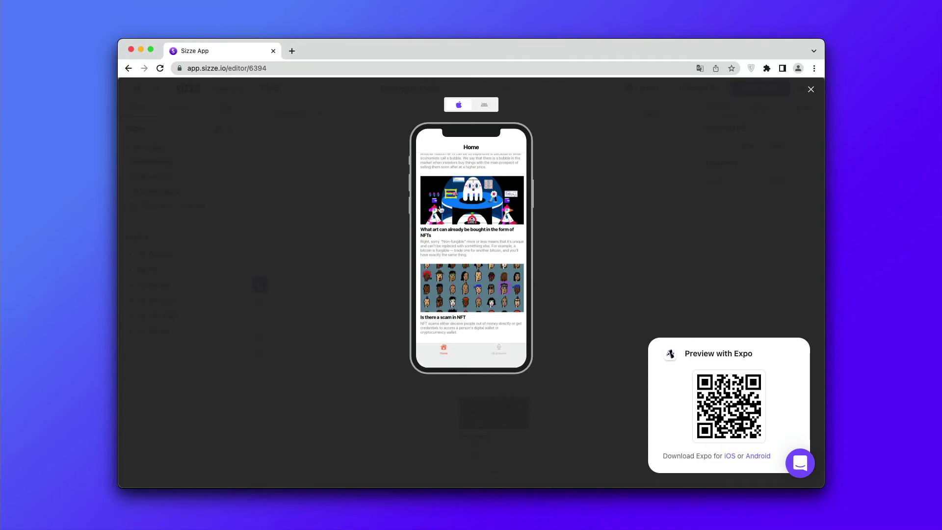
Test the tab bar in the preview by switching to the Episodes page and back to Home.
{"action": "left_click", "coordinate": [498, 348]}
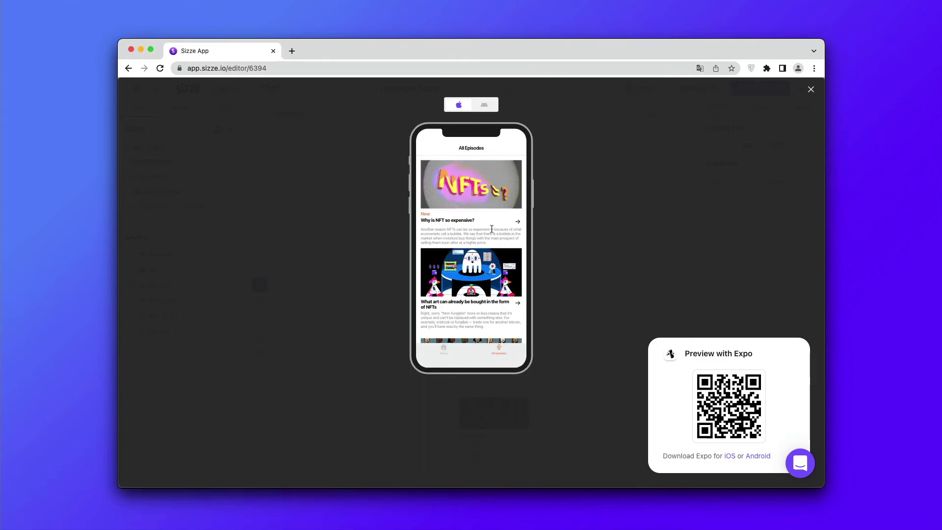
{"action": "scroll", "coordinate": [491, 196], "scroll_direction": "down", "scroll_amount": 3}
{"action": "scroll", "coordinate": [491, 195], "scroll_direction": "up", "scroll_amount": 3}
{"action": "left_click", "coordinate": [443, 349]}
{"action": "scroll", "coordinate": [467, 242], "scroll_direction": "up", "scroll_amount": 5}
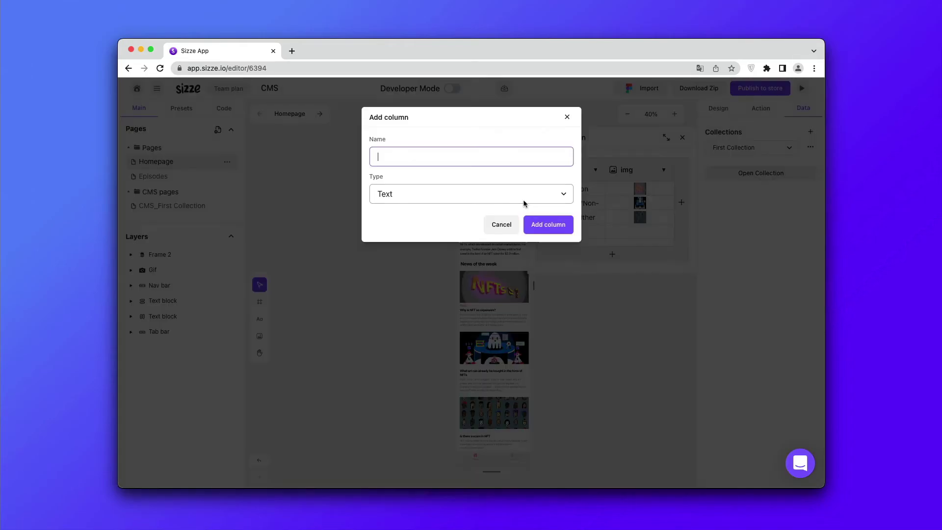
Add a url column named "you" to First Collection and fill its rows with YouTube video links.
{"action": "left_click", "coordinate": [510, 198]}
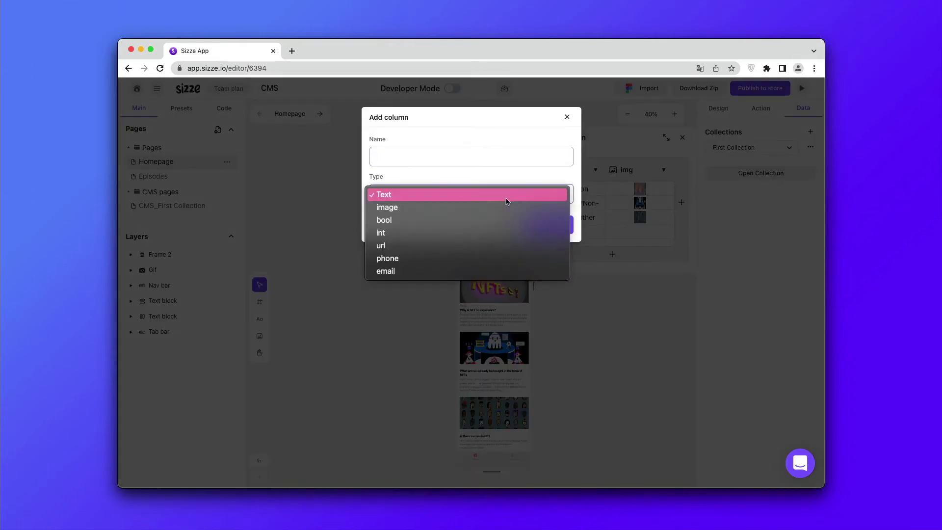
{"action": "left_click", "coordinate": [471, 245]}
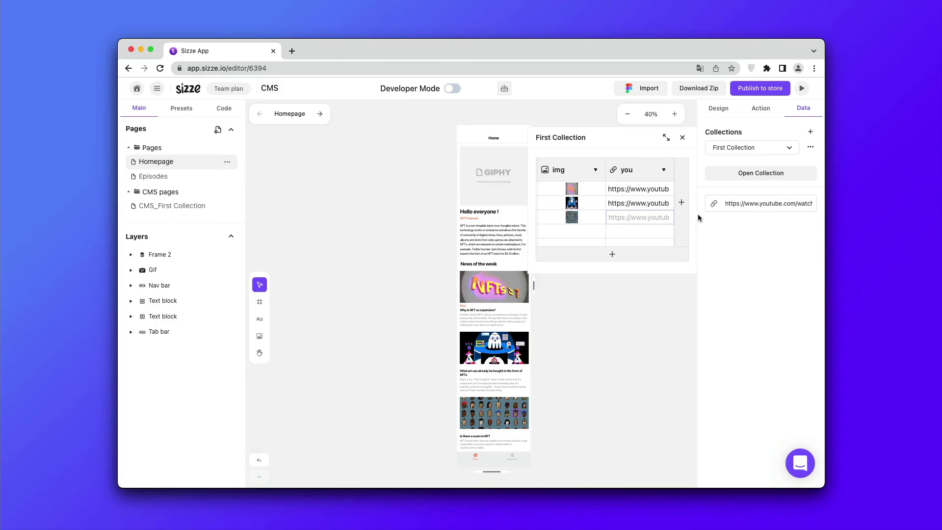
{"action": "left_click", "coordinate": [679, 137]}
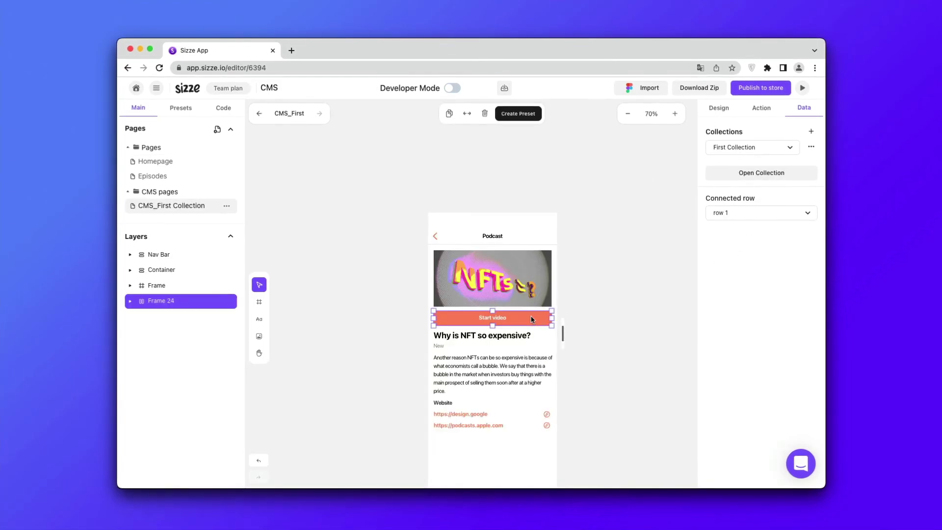
Turn the Start video frame on the CMS_First Collection page into a Contact Button preset and bind it to the "you" column.
{"action": "left_click", "coordinate": [518, 113]}
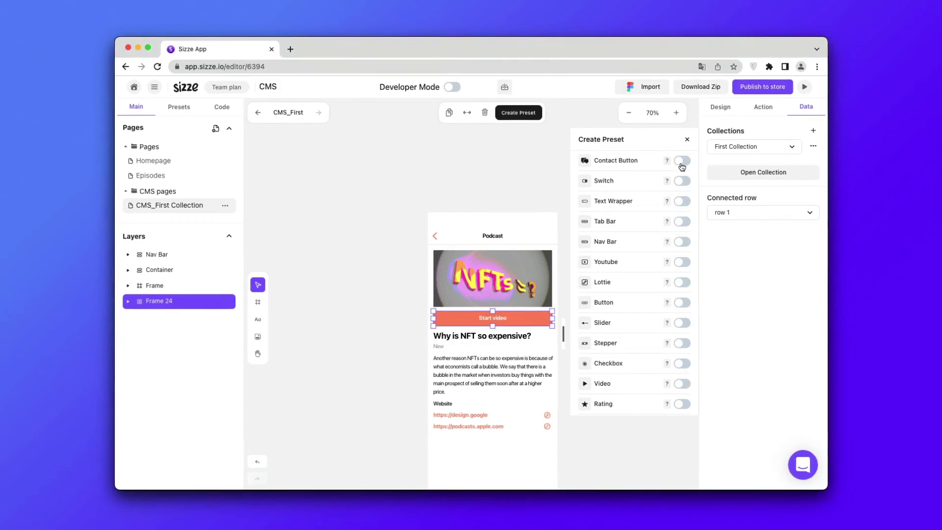
{"action": "left_click", "coordinate": [680, 161]}
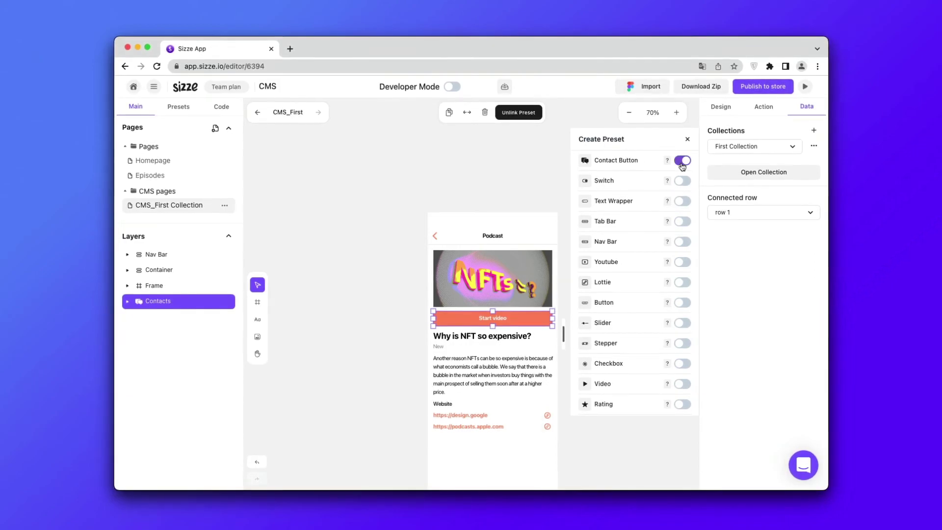
{"action": "left_click", "coordinate": [687, 140]}
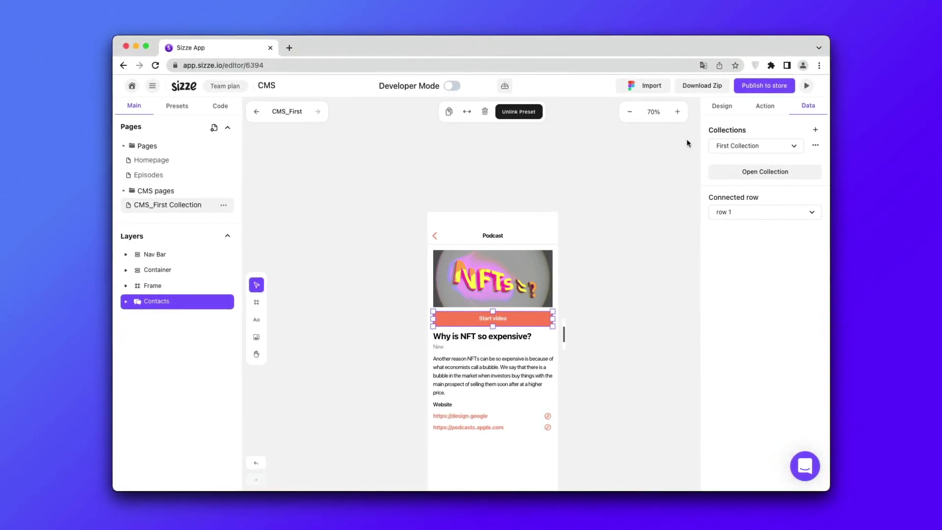
{"action": "left_click", "coordinate": [644, 191]}
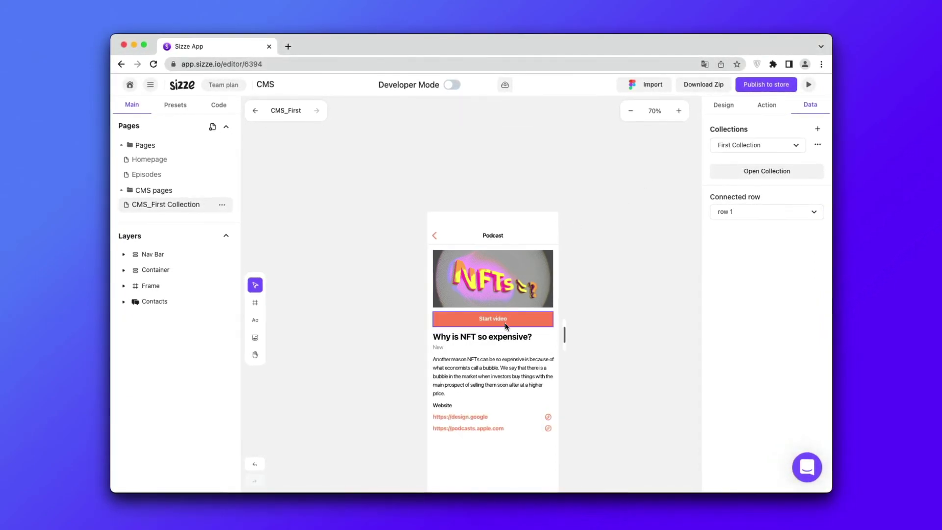
{"action": "left_click", "coordinate": [504, 322]}
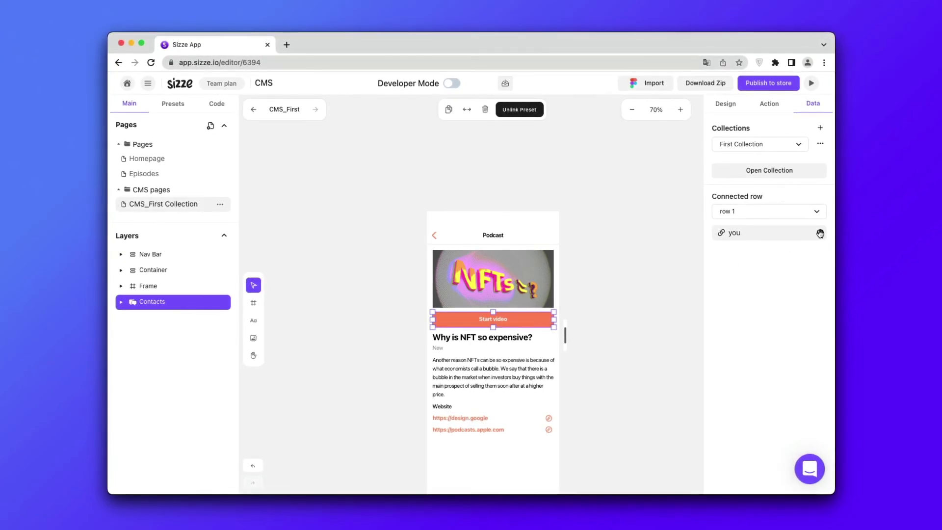
Preview the app again and open the "Why is NFT so expensive?" news card from the Homepage.
{"action": "left_click", "coordinate": [811, 82]}
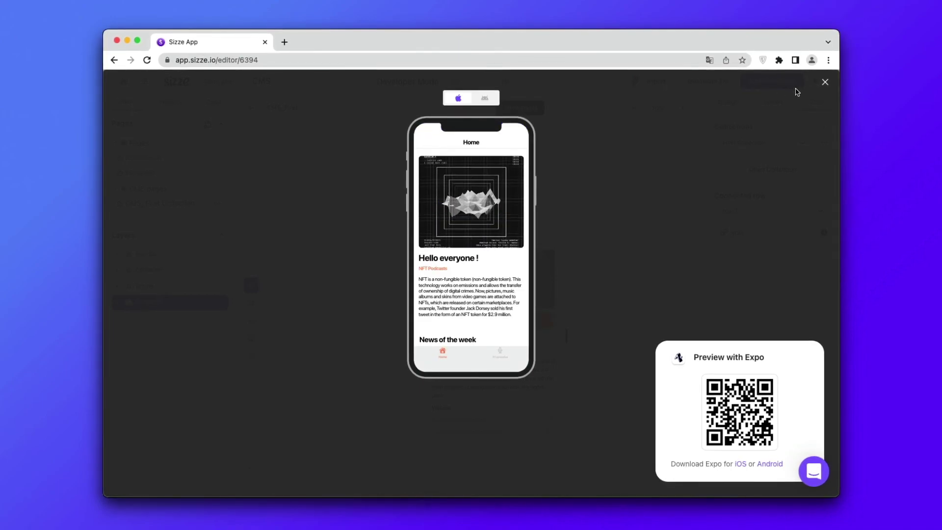
{"action": "scroll", "coordinate": [488, 237], "scroll_direction": "down", "scroll_amount": 1}
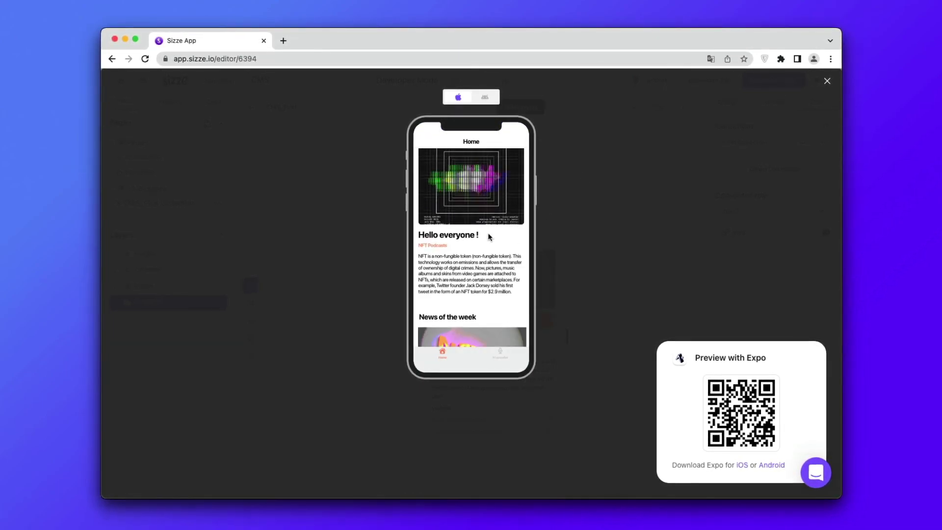
{"action": "scroll", "coordinate": [489, 237], "scroll_direction": "down", "scroll_amount": 3}
{"action": "left_click", "coordinate": [481, 234]}
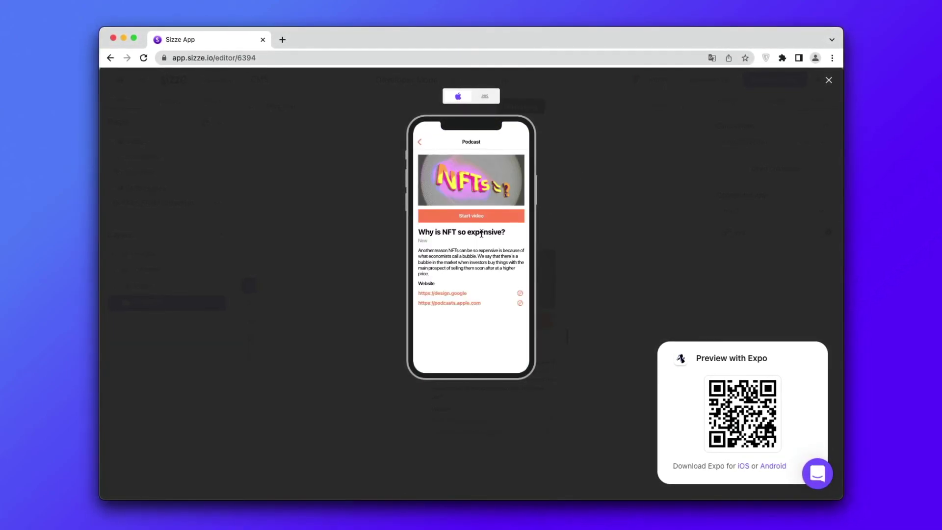